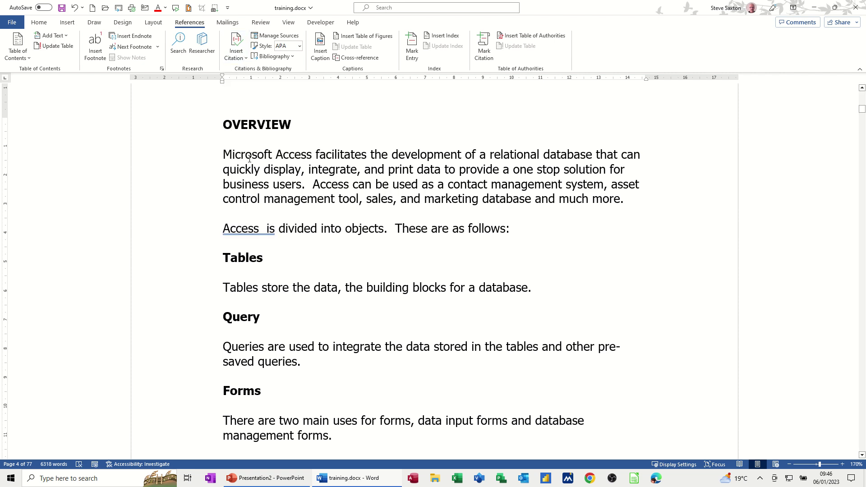
Create a Report source 'Access in UK' (2023) with author, publisher and city, and cite it after 'Access'.
{"action": "left_click", "coordinate": [238, 61]}
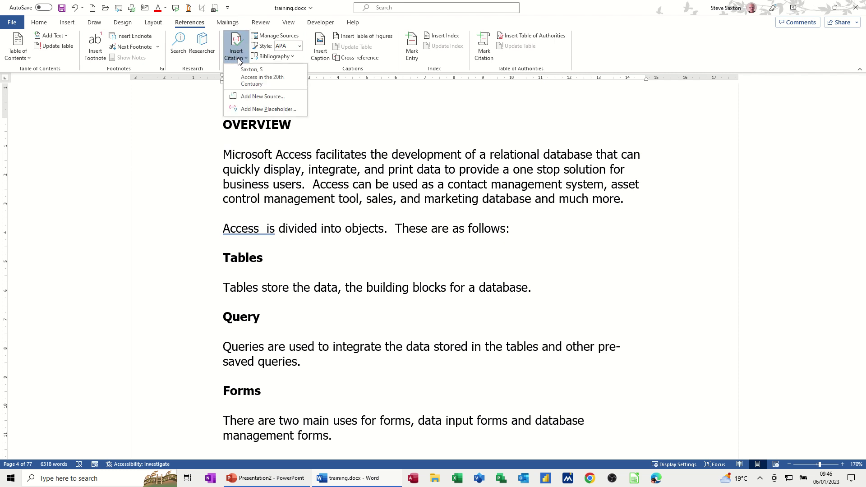
{"action": "left_click", "coordinate": [258, 98]}
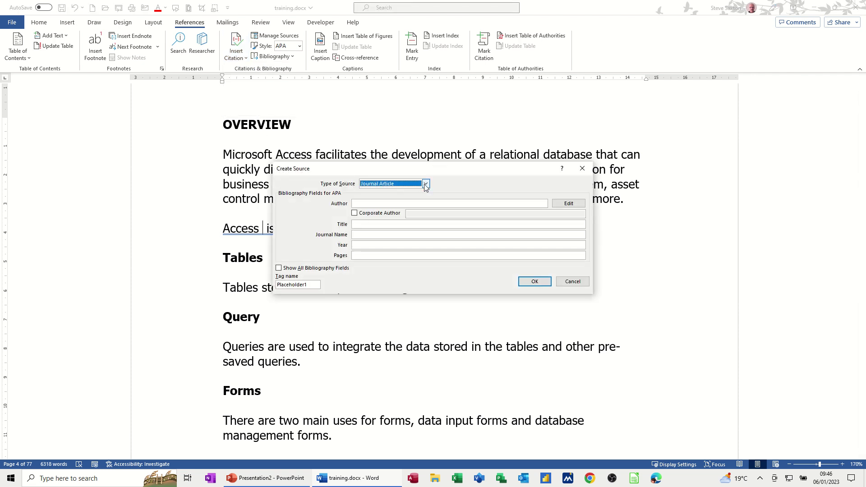
{"action": "left_click", "coordinate": [425, 184]}
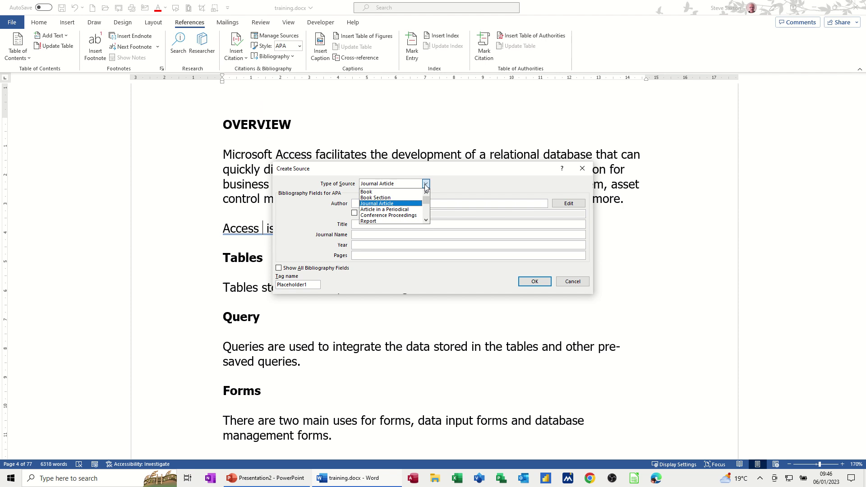
{"action": "left_click", "coordinate": [377, 221]}
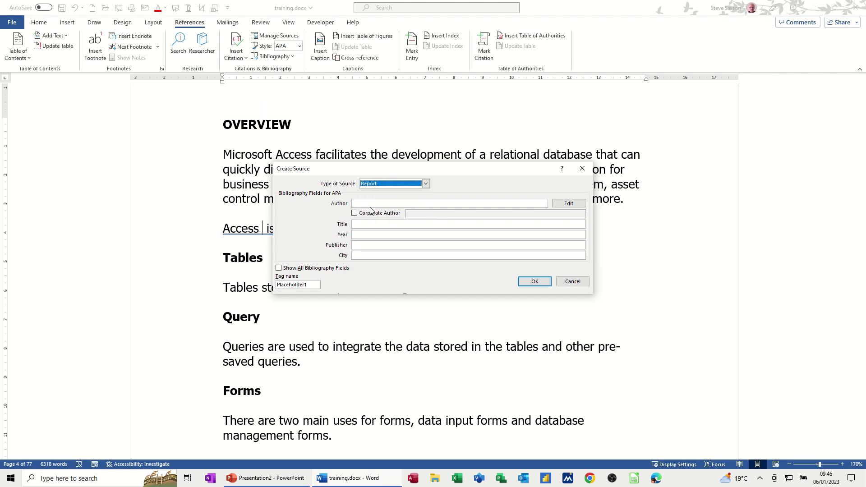
{"action": "left_click", "coordinate": [371, 203]}
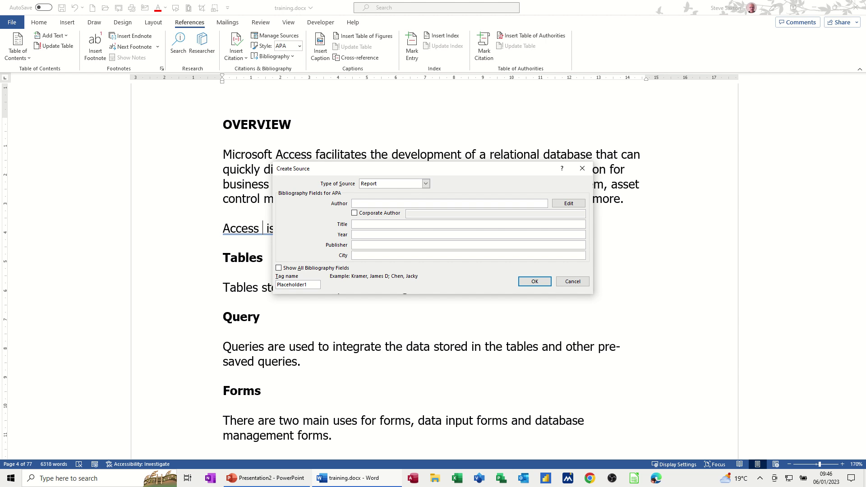
{"action": "type", "text": "S Saxton"}
{"action": "left_click", "coordinate": [370, 225]}
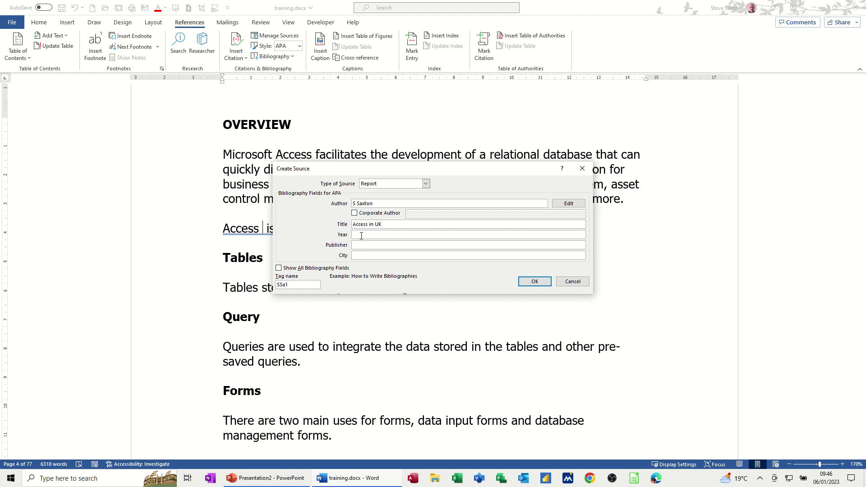
{"action": "left_click", "coordinate": [361, 236]}
{"action": "left_click", "coordinate": [358, 245]}
{"action": "type", "text": "Asost"}
{"action": "left_click", "coordinate": [376, 257]}
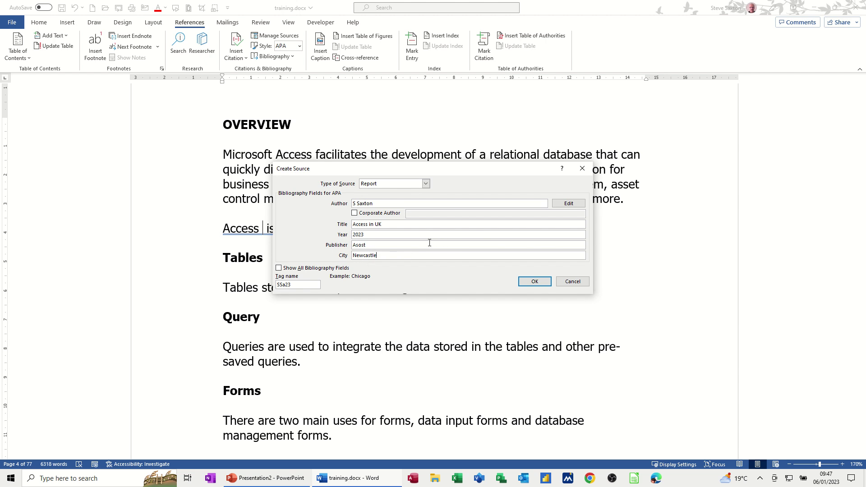
{"action": "left_click", "coordinate": [534, 282]}
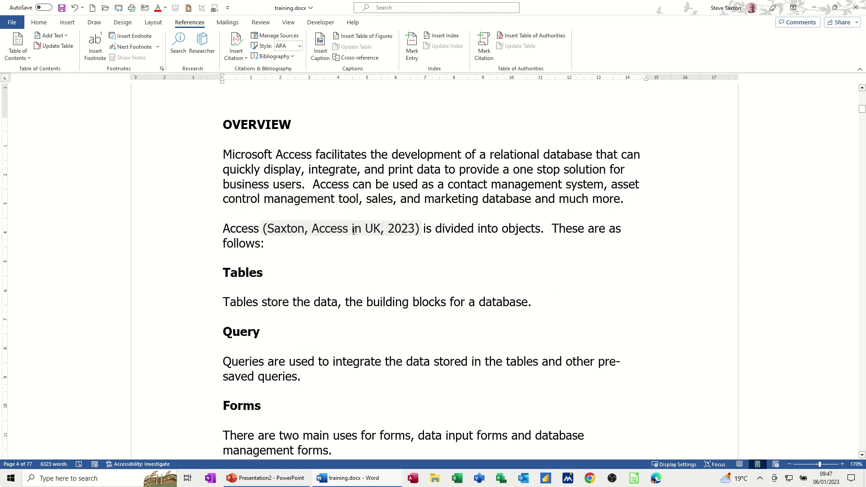
{"action": "left_click", "coordinate": [409, 230]}
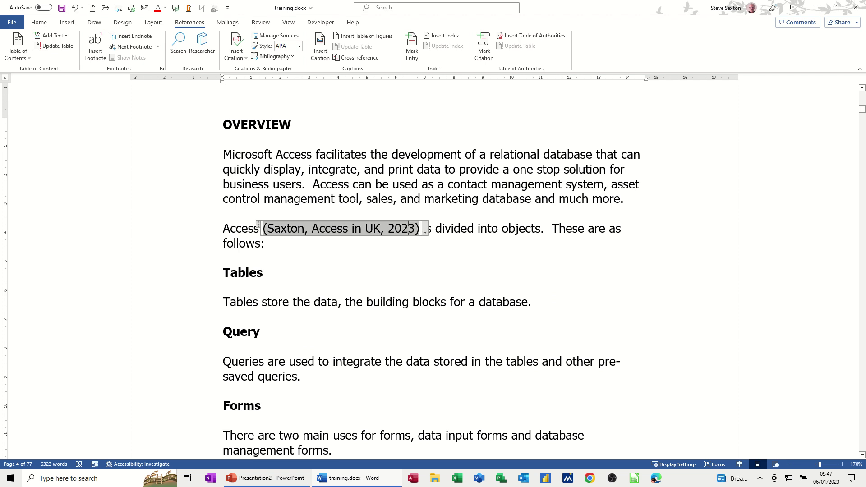
{"action": "left_click", "coordinate": [425, 232]}
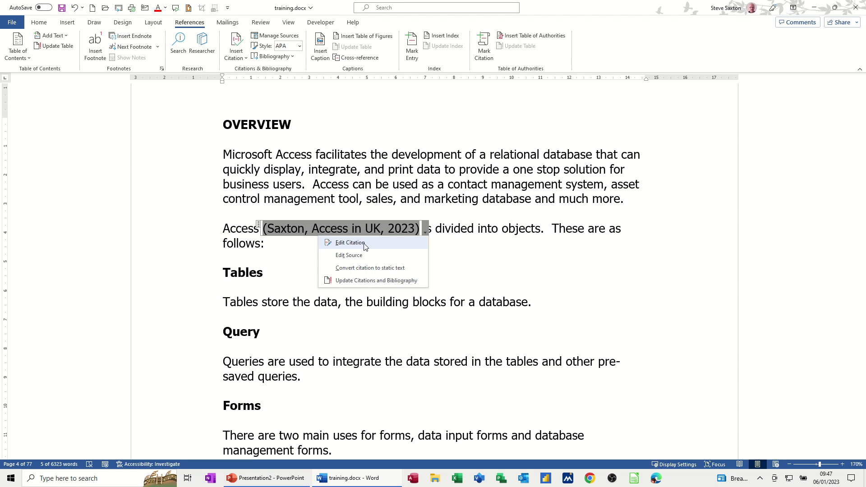
{"action": "left_click", "coordinate": [350, 242]}
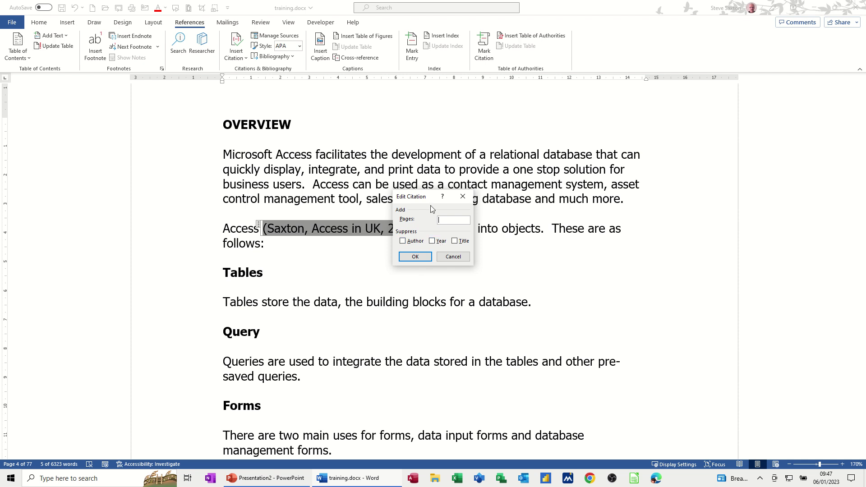
{"action": "left_click_drag", "start_coordinate": [424, 197], "coordinate": [497, 235]}
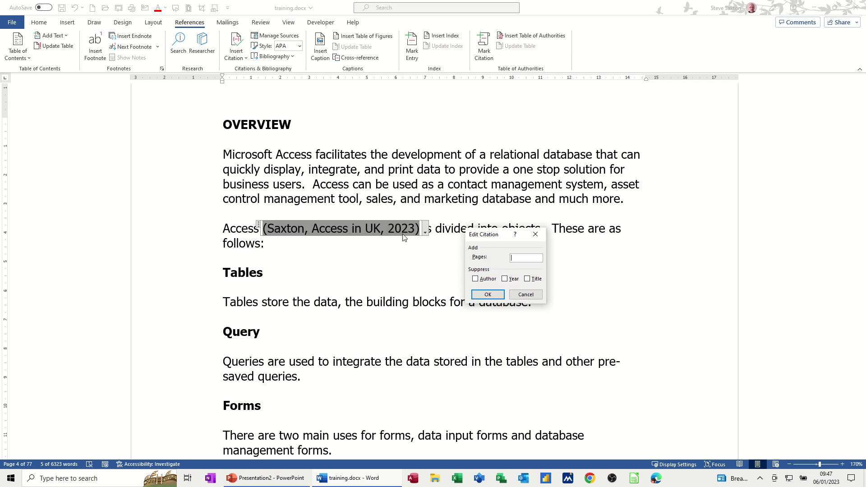
{"action": "type", "text": "1"}
{"action": "left_click", "coordinate": [483, 295]}
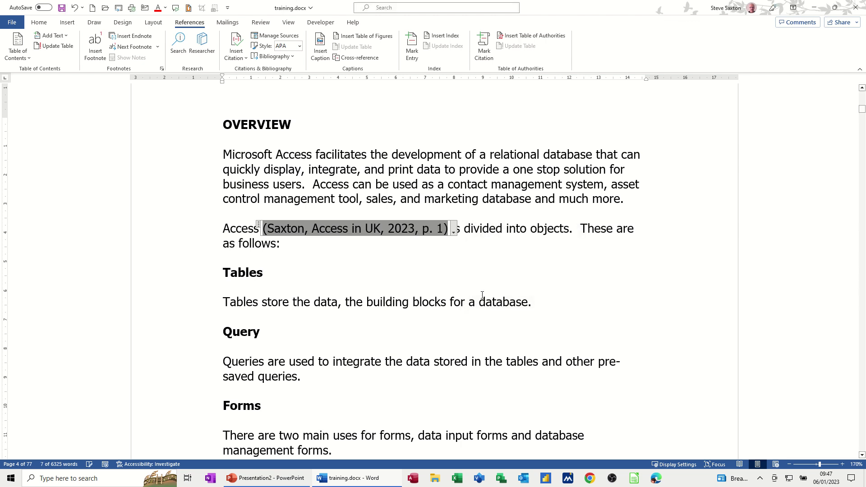
{"action": "left_click", "coordinate": [454, 231]}
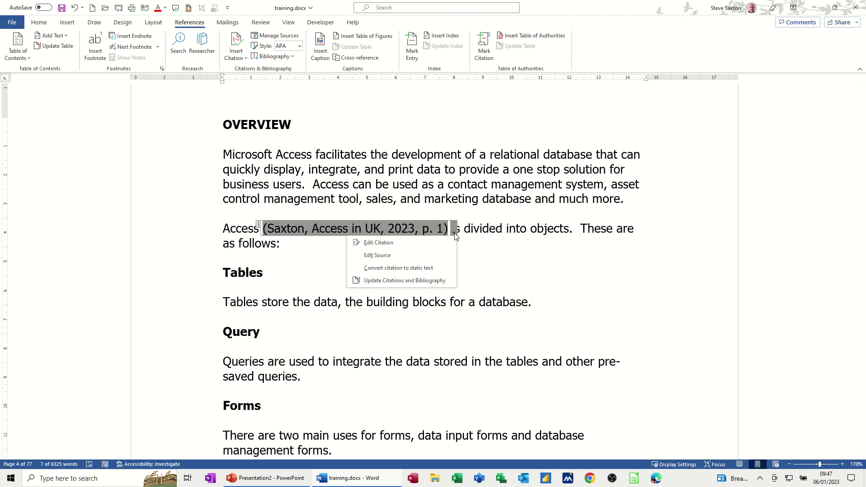
{"action": "left_click", "coordinate": [395, 243]}
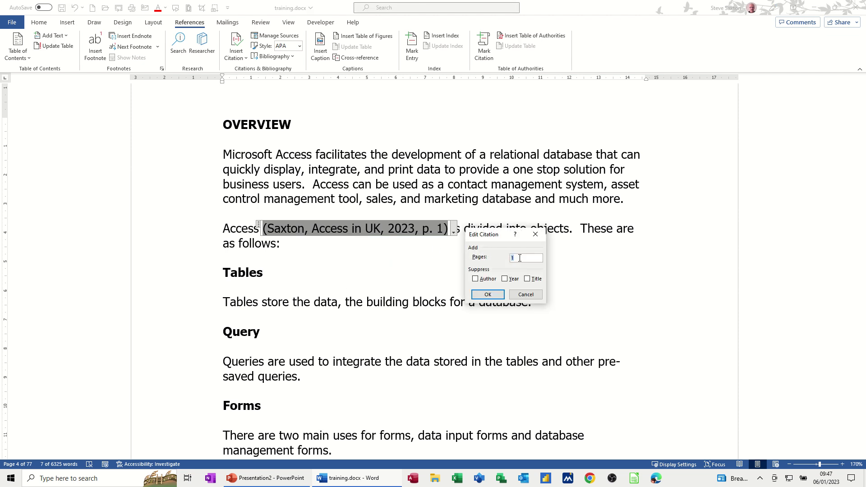
{"action": "key", "text": "BackSpace"}
{"action": "left_click", "coordinate": [488, 294]}
{"action": "left_click", "coordinate": [425, 232]}
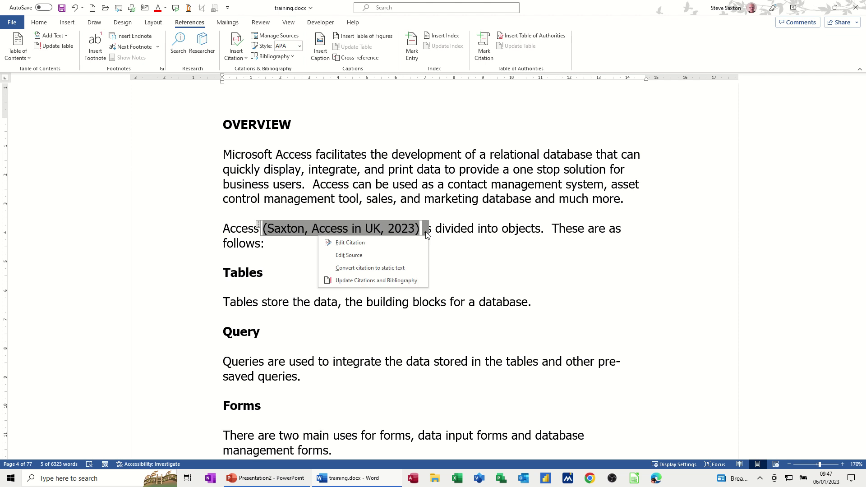
{"action": "left_click", "coordinate": [356, 255]}
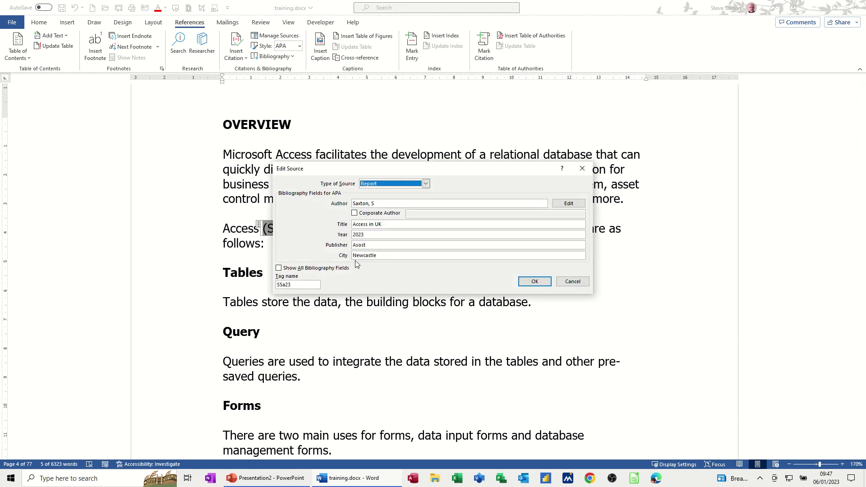
{"action": "left_click", "coordinate": [535, 282]}
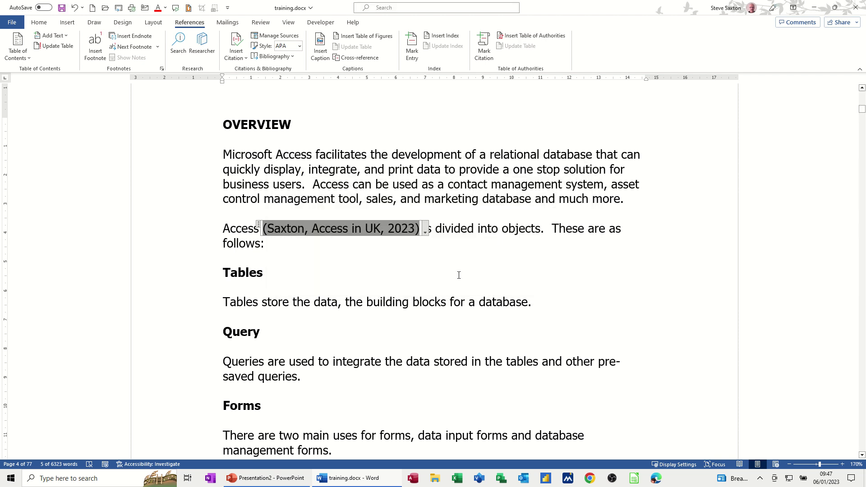
{"action": "left_click", "coordinate": [424, 233]}
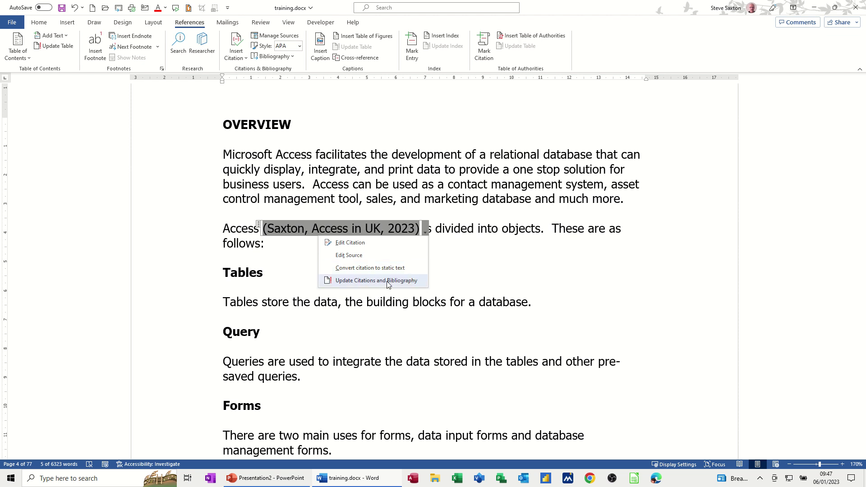
Dismiss the citation options, put the cursor after 'follows:', and close the source list without citing.
{"action": "left_click", "coordinate": [289, 246]}
{"action": "left_click", "coordinate": [286, 245]}
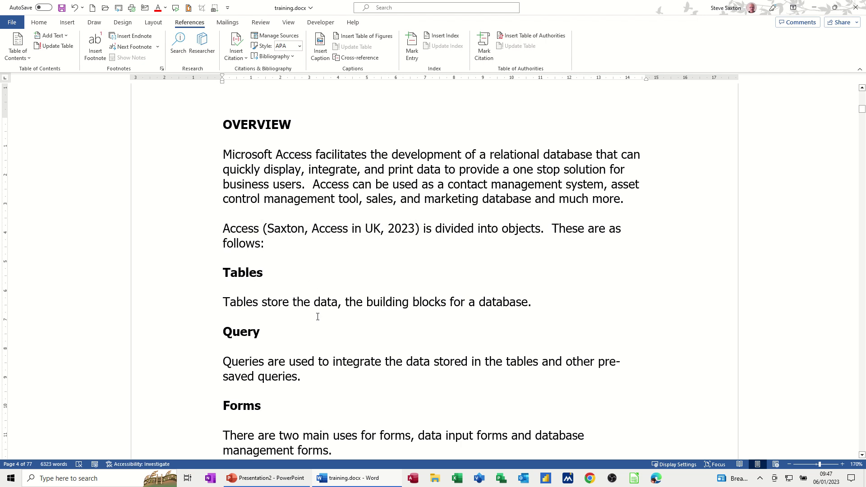
{"action": "left_click", "coordinate": [246, 60]}
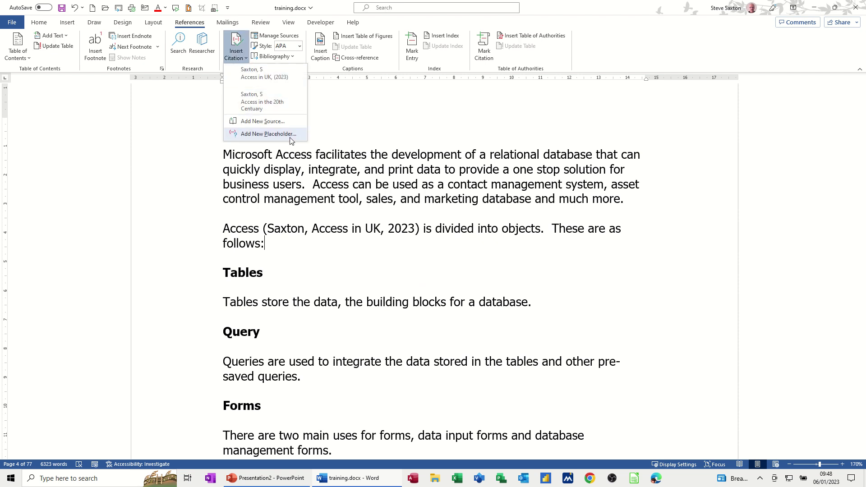
{"action": "left_click", "coordinate": [314, 156]}
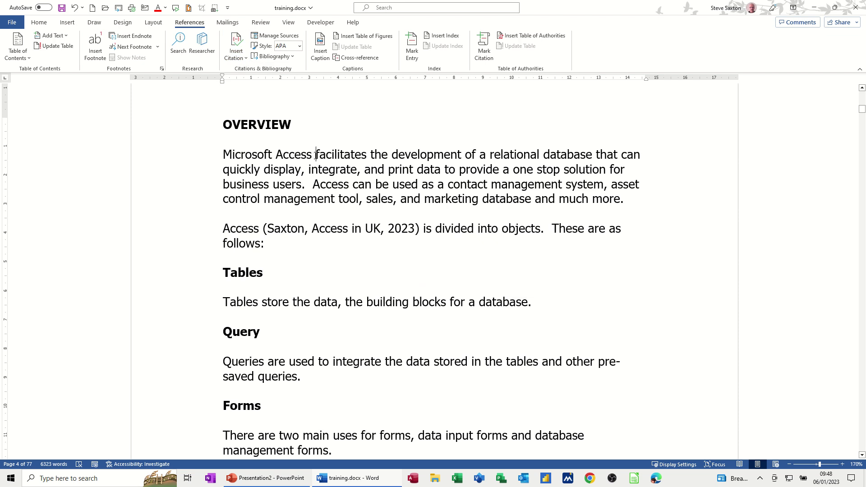
Cite 'Access in the 20th Century' right after 'Microsoft Access' and step back before the citation.
{"action": "left_click", "coordinate": [235, 49]}
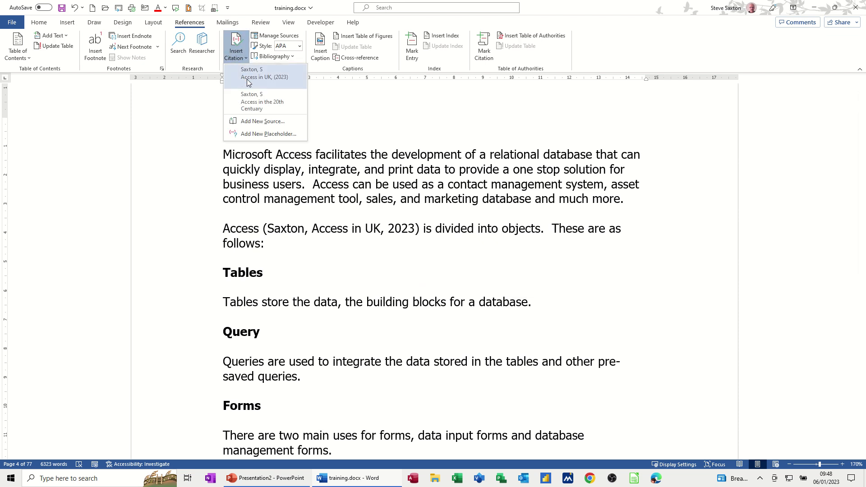
{"action": "left_click", "coordinate": [258, 104]}
{"action": "left_click", "coordinate": [521, 156]}
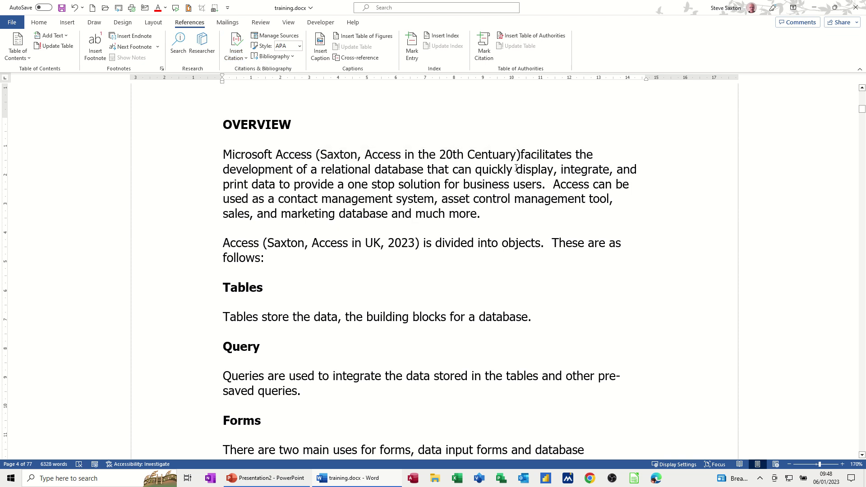
{"action": "key", "text": "Left"}
{"action": "key", "text": "Left"}
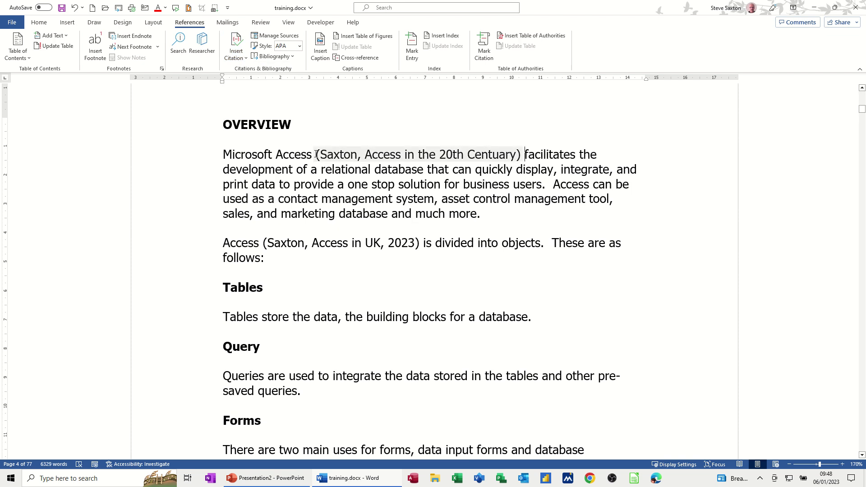
{"action": "left_click", "coordinate": [244, 59]}
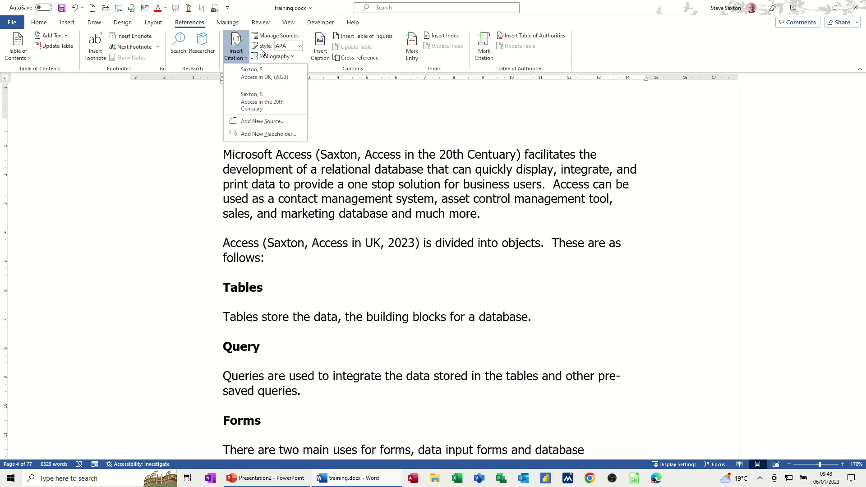
Preview the saved sources Access in the 20th Century, Access in UK, The Dooor and The Door.
{"action": "left_click", "coordinate": [299, 46]}
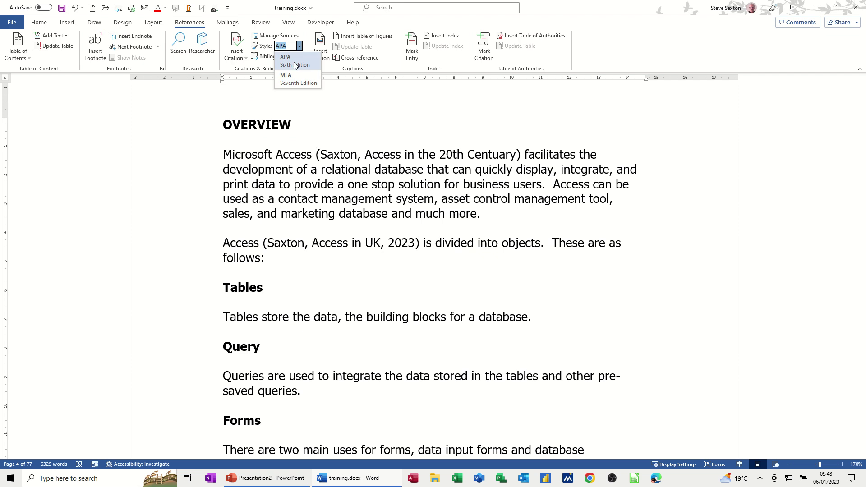
{"action": "left_click", "coordinate": [266, 37]}
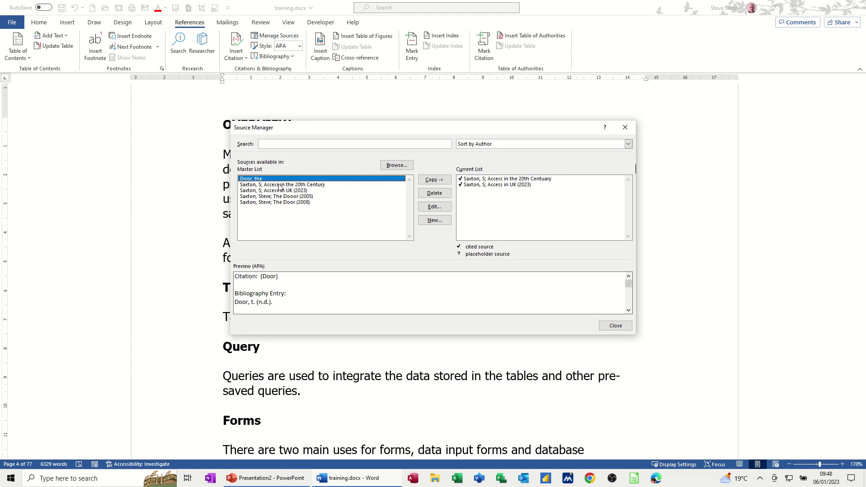
{"action": "left_click", "coordinate": [279, 184]}
{"action": "left_click", "coordinate": [280, 190]}
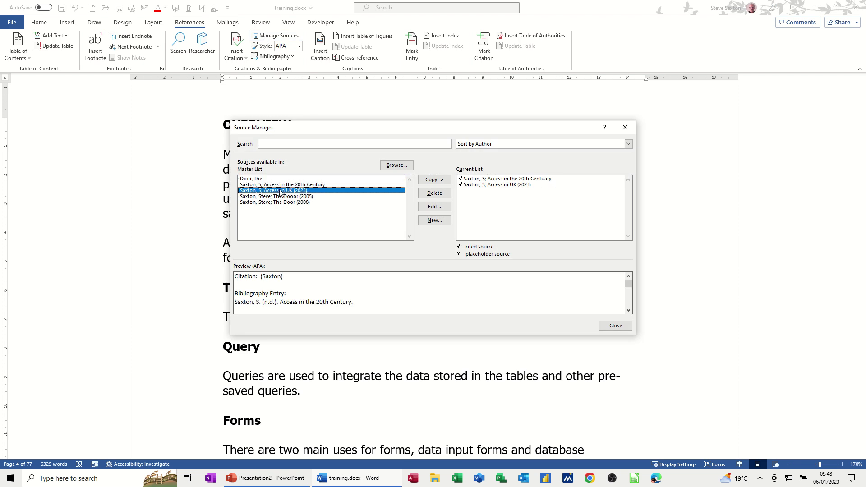
{"action": "left_click", "coordinate": [285, 197]}
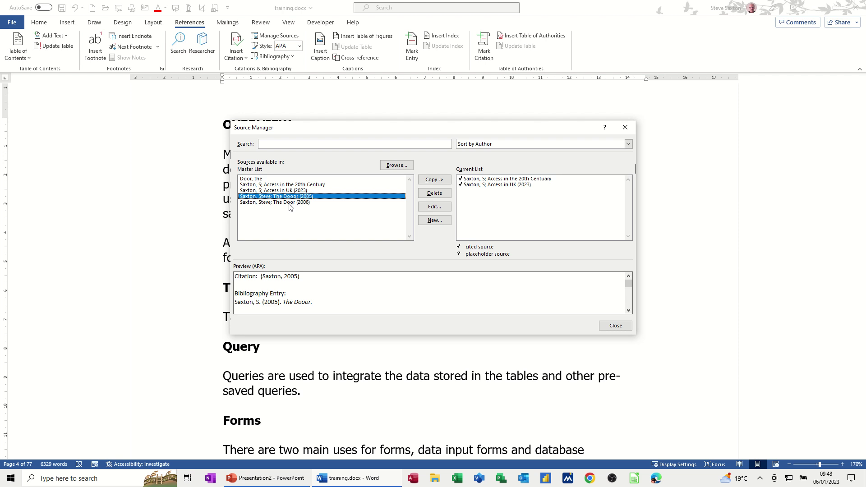
{"action": "left_click", "coordinate": [289, 203]}
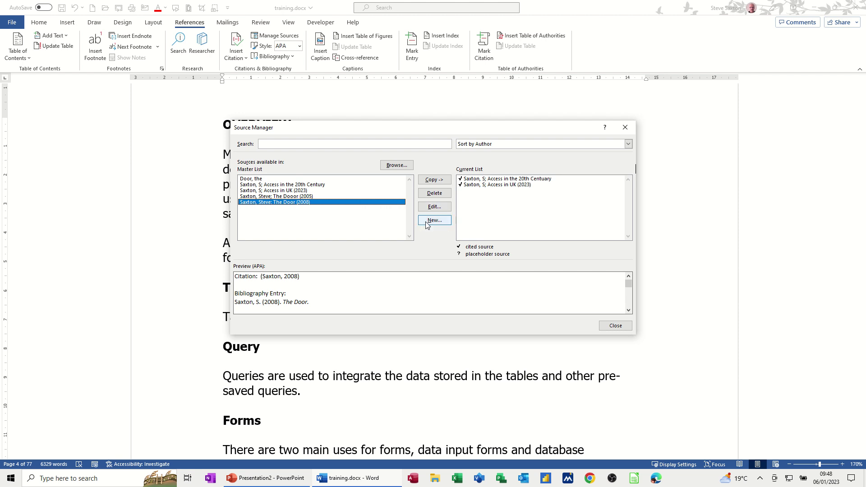
Keep the source list sorted by Author and close Source Manager.
{"action": "left_click", "coordinate": [628, 145]}
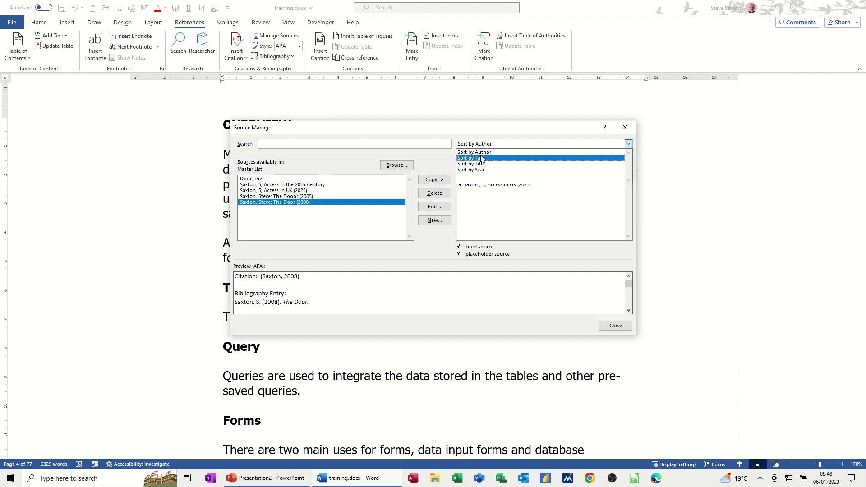
{"action": "left_click", "coordinate": [449, 135]}
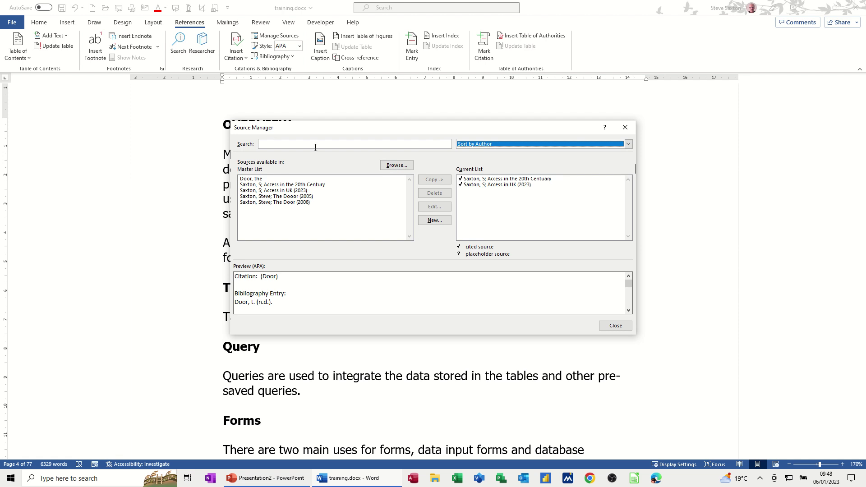
{"action": "left_click", "coordinate": [615, 326]}
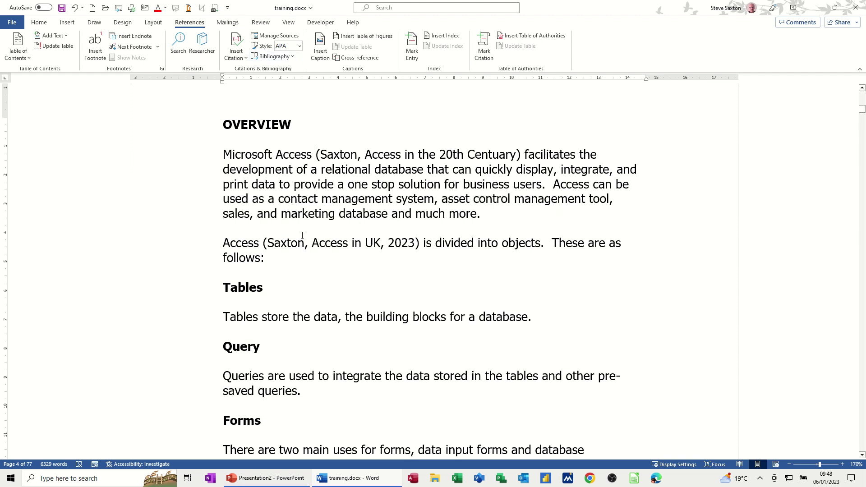
Delete the Design View and Datasheet View definitions from the terminology list.
{"action": "scroll", "coordinate": [313, 331], "scroll_direction": "down", "scroll_amount": 10}
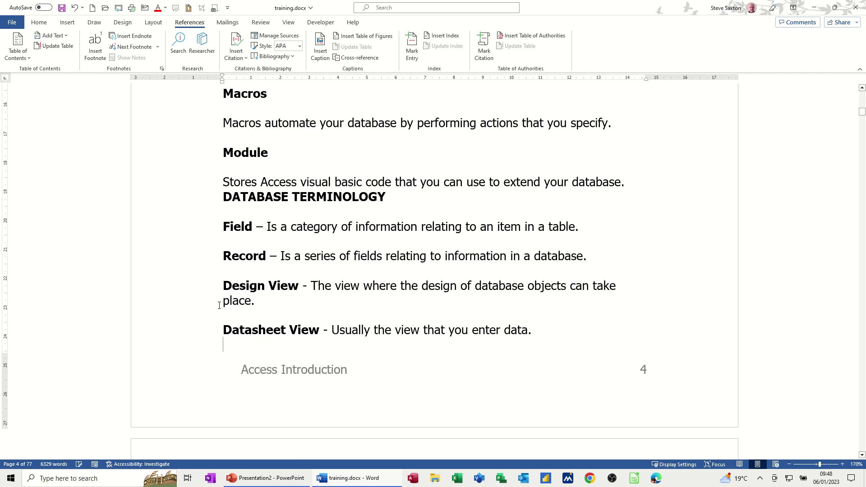
{"action": "left_click_drag", "start_coordinate": [202, 286], "coordinate": [227, 352]}
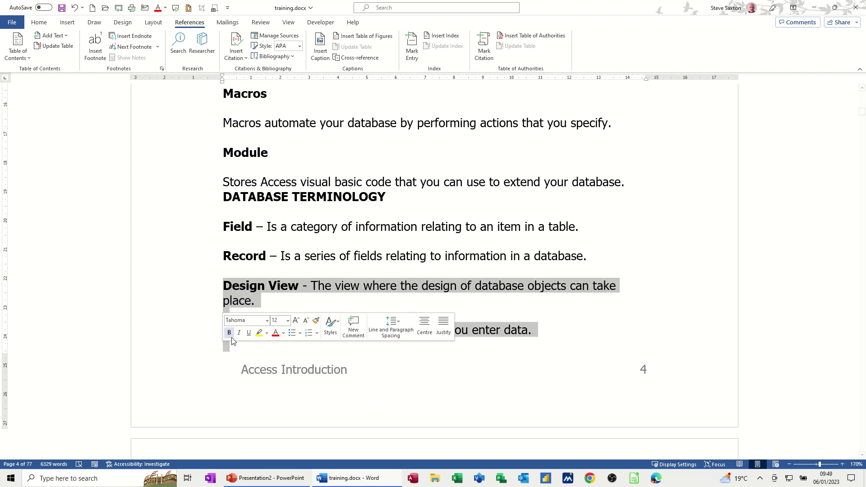
{"action": "key", "text": "Delete"}
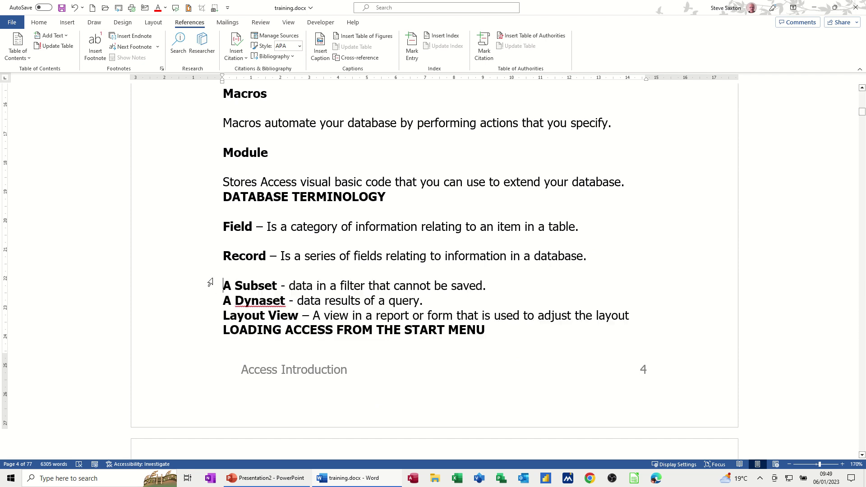
Insert page breaks before 'A Subset' and after the Record definition to create blank page 5.
{"action": "key", "text": "ctrl+Return"}
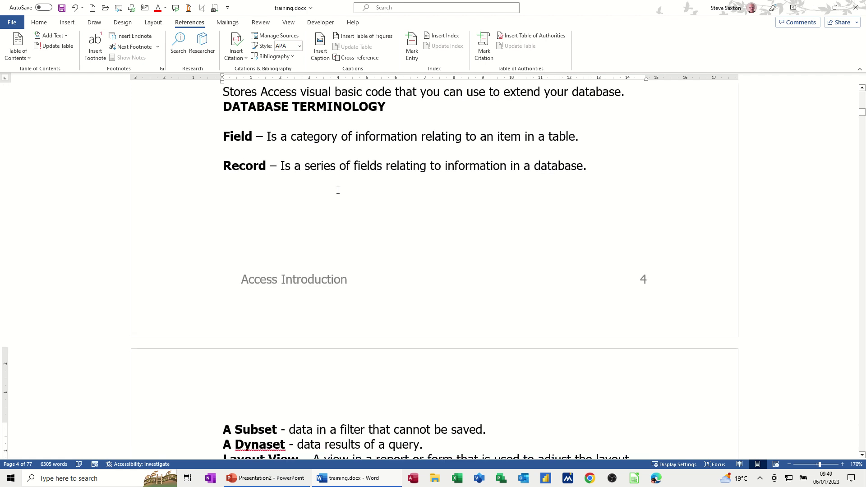
{"action": "left_click", "coordinate": [285, 225]}
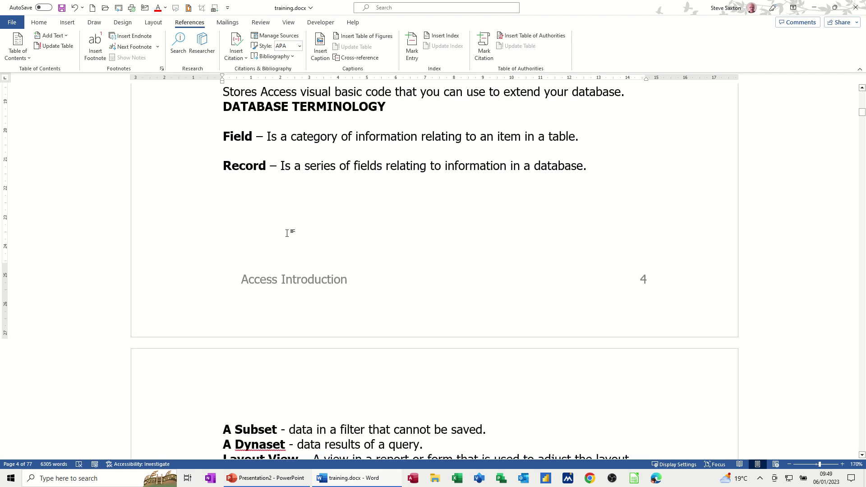
{"action": "key", "text": "ctrl+Return"}
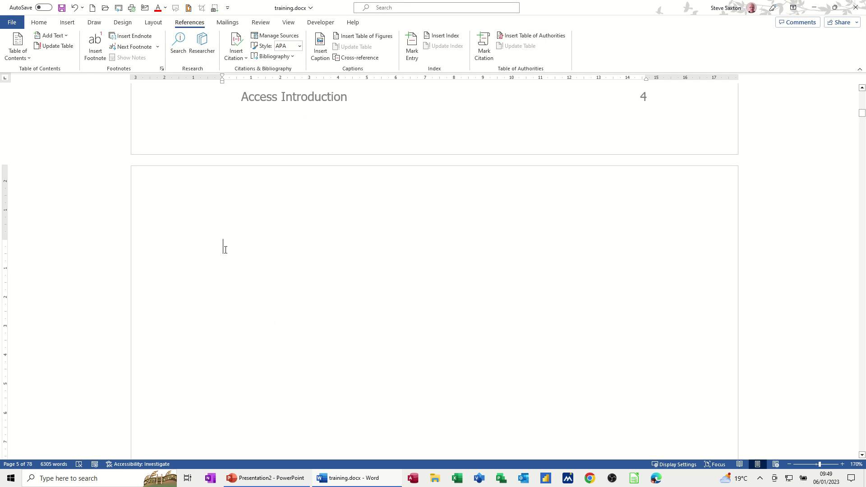
Insert the built-in Bibliography on page 5, listing 'Access in UK' and 'Access in the 20th Century'.
{"action": "left_click", "coordinate": [275, 56]}
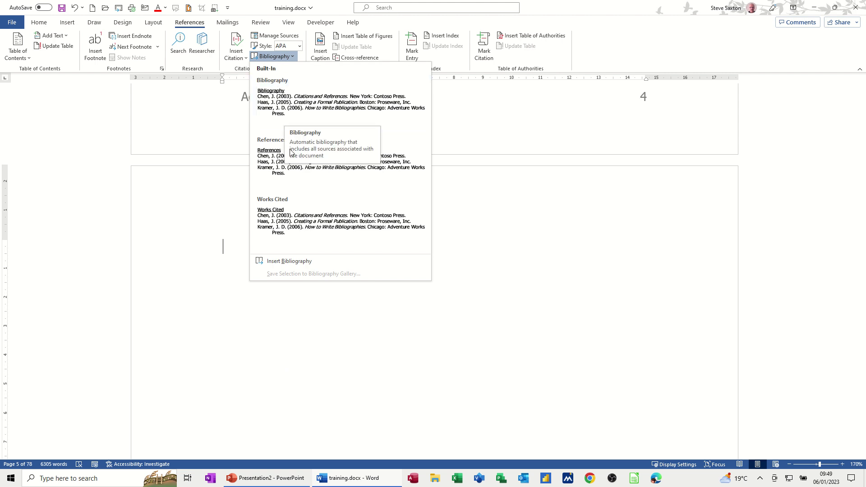
{"action": "left_click", "coordinate": [294, 104]}
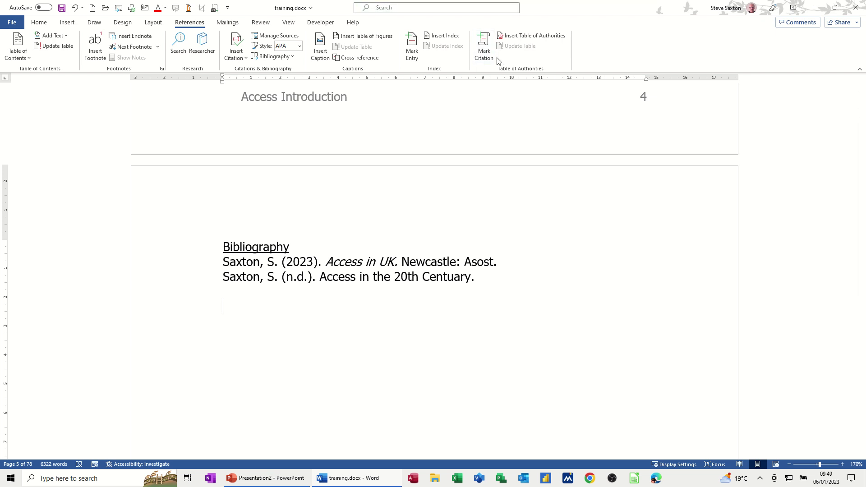
Scroll up from the bibliography to page 4's Tables through Module sections.
{"action": "scroll", "coordinate": [356, 266], "scroll_direction": "up", "scroll_amount": 10}
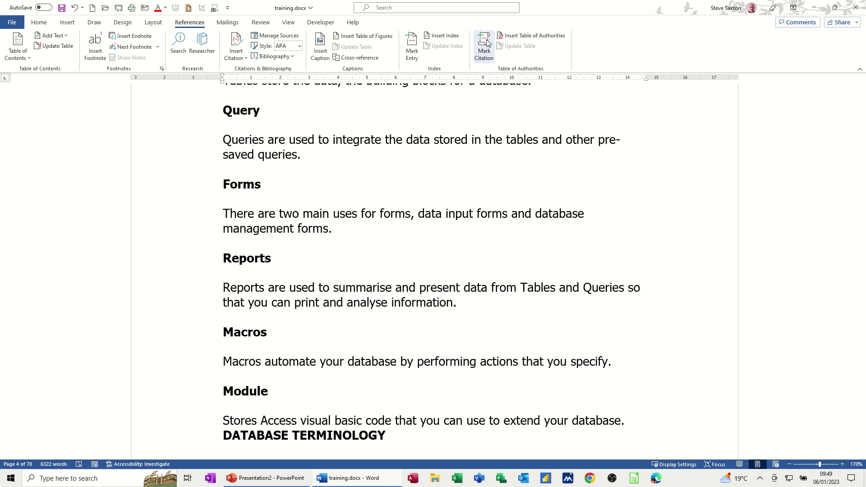
{"action": "scroll", "coordinate": [387, 146], "scroll_direction": "up", "scroll_amount": 1}
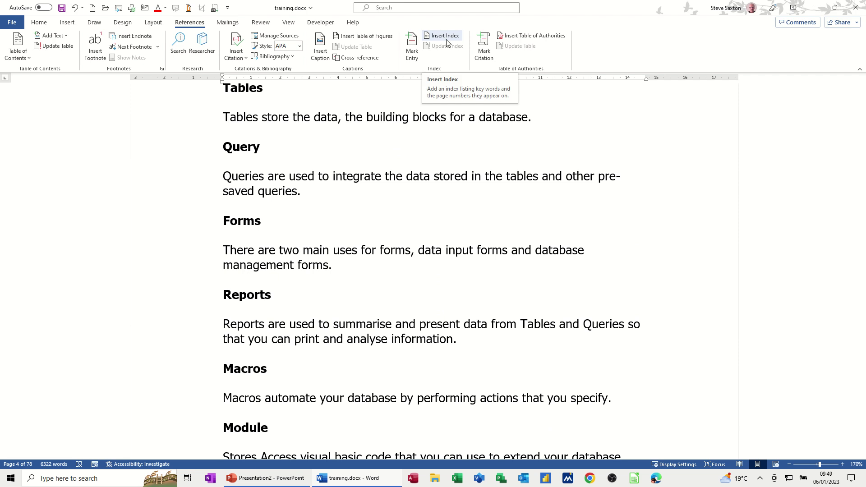
Open the Mark Citation dialog, move it aside, and scroll up to the OVERVIEW heading.
{"action": "left_click", "coordinate": [484, 47]}
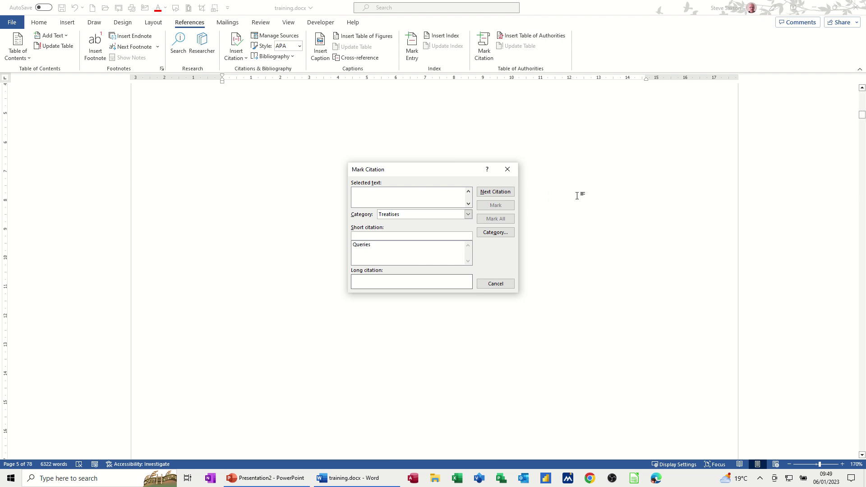
{"action": "scroll", "coordinate": [572, 200], "scroll_direction": "up", "scroll_amount": 5}
{"action": "scroll", "coordinate": [564, 197], "scroll_direction": "up", "scroll_amount": 10}
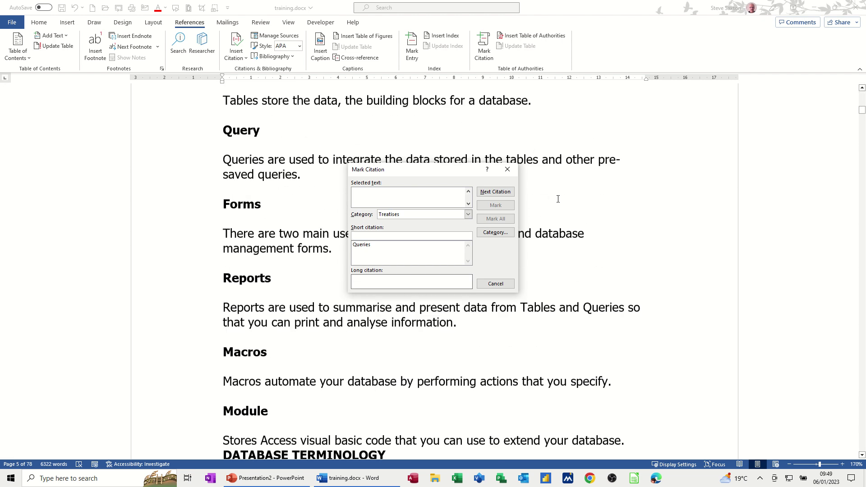
{"action": "left_click_drag", "start_coordinate": [436, 166], "coordinate": [550, 178]}
{"action": "scroll", "coordinate": [357, 207], "scroll_direction": "up", "scroll_amount": 3}
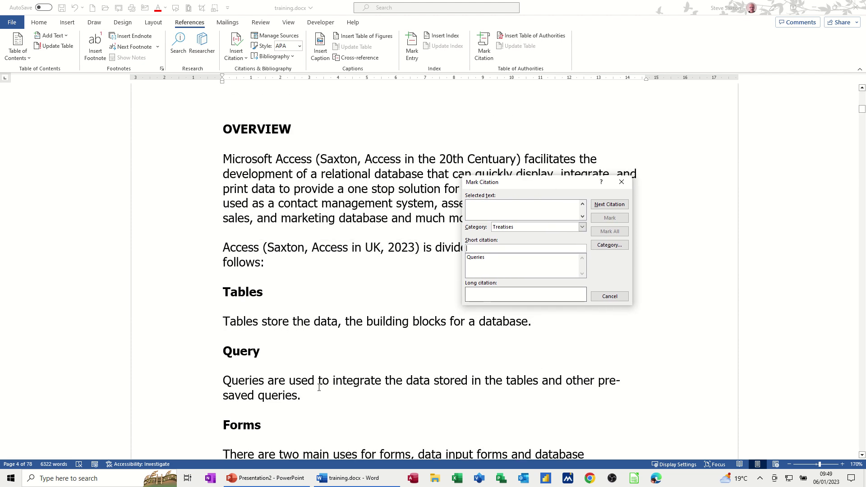
Mark 'Queries' in the Query paragraph as a Treatises citation.
{"action": "double_click", "coordinate": [248, 381]}
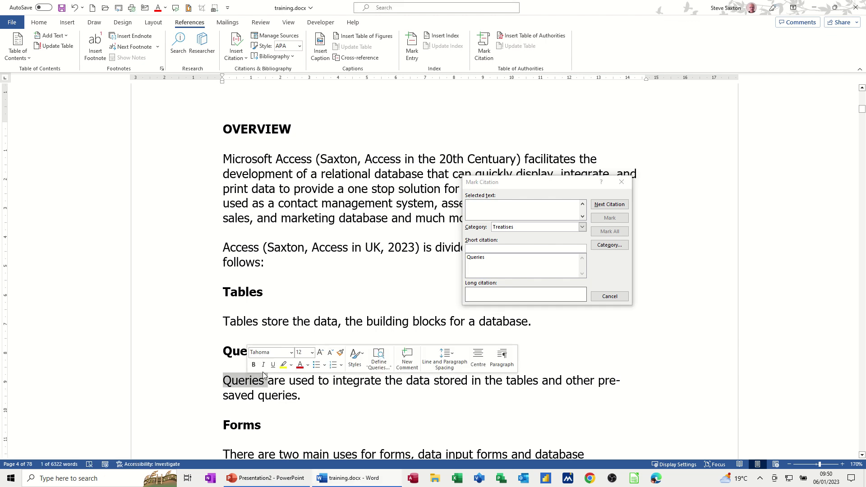
{"action": "left_click", "coordinate": [560, 215]}
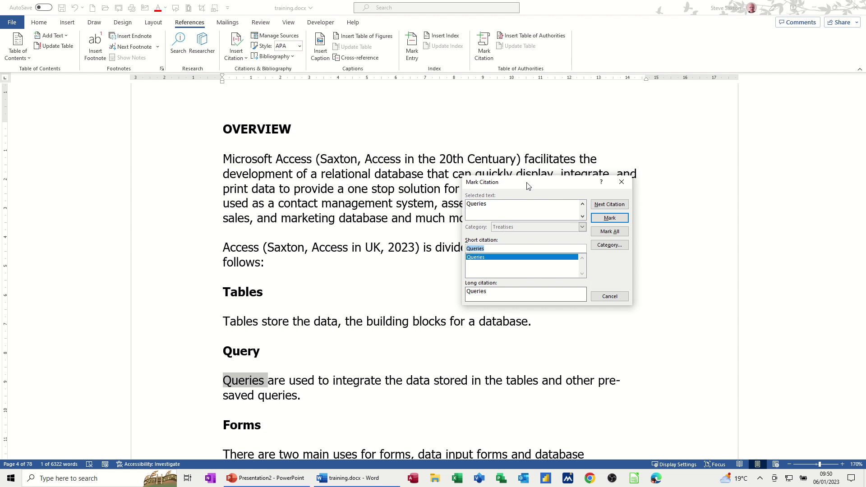
{"action": "left_click_drag", "start_coordinate": [527, 186], "coordinate": [438, 143]}
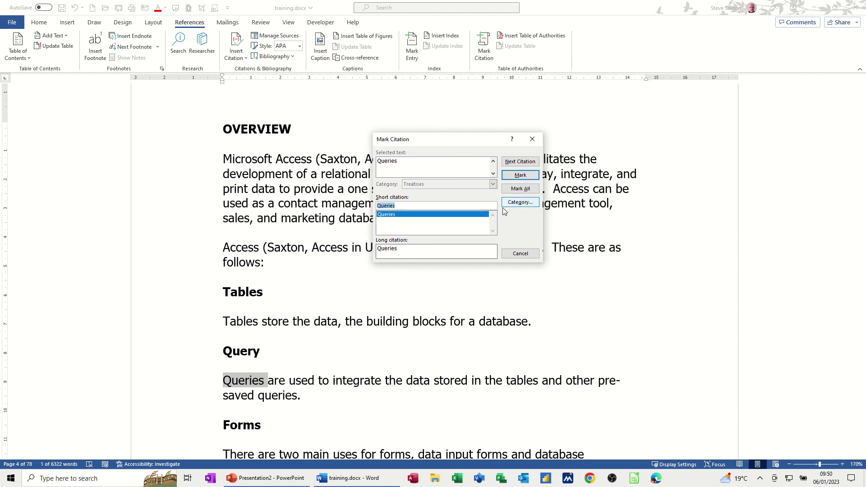
{"action": "left_click", "coordinate": [517, 180]}
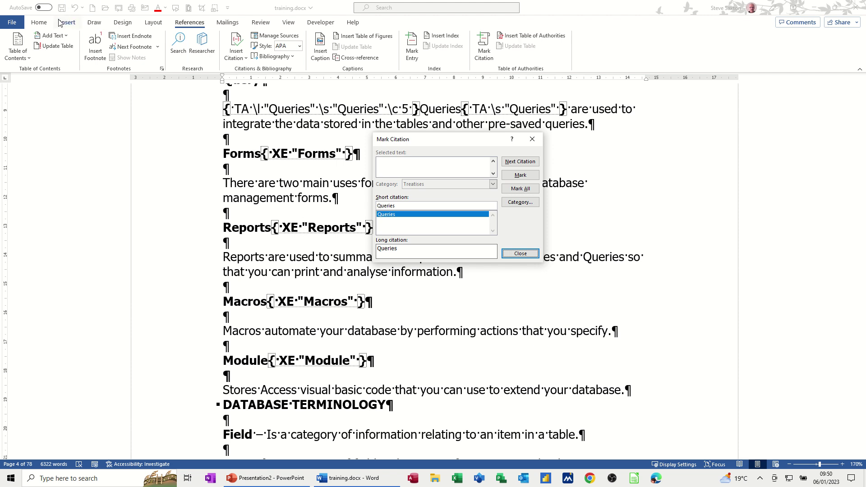
Toggle Show/Hide ¶ off and back on so the TA field code stays visible.
{"action": "left_click", "coordinate": [39, 22]}
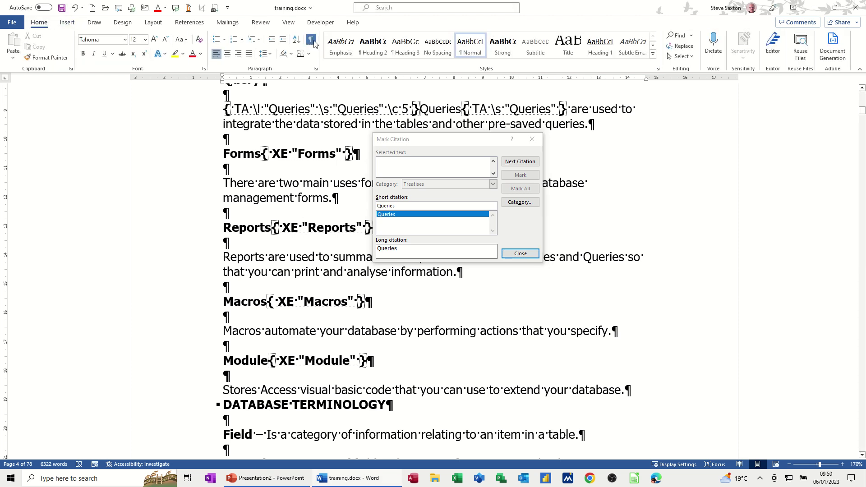
{"action": "left_click", "coordinate": [311, 40]}
{"action": "left_click", "coordinate": [312, 42]}
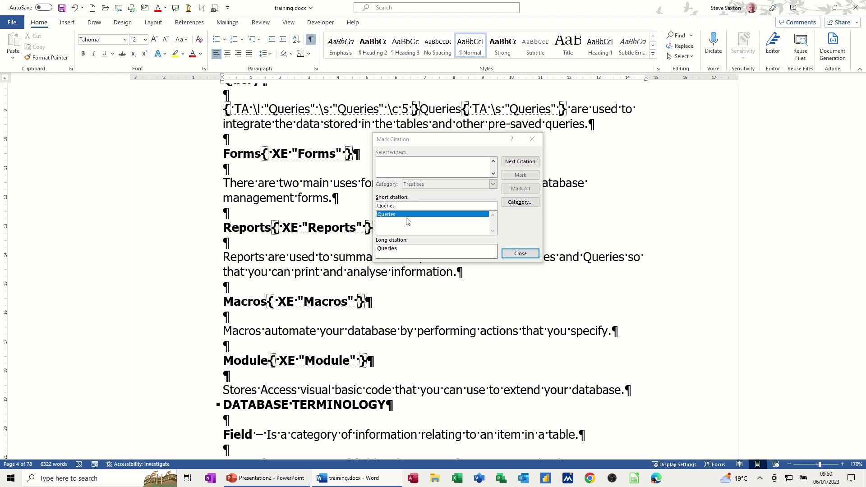
{"action": "left_click", "coordinate": [192, 23]}
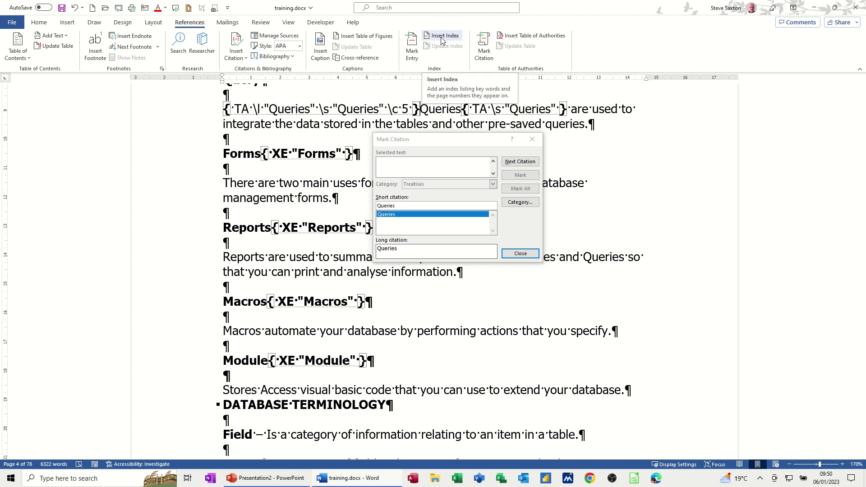
Set the category to Statutes and mark 'management' in the Forms paragraph as a citation.
{"action": "left_click", "coordinate": [505, 162]}
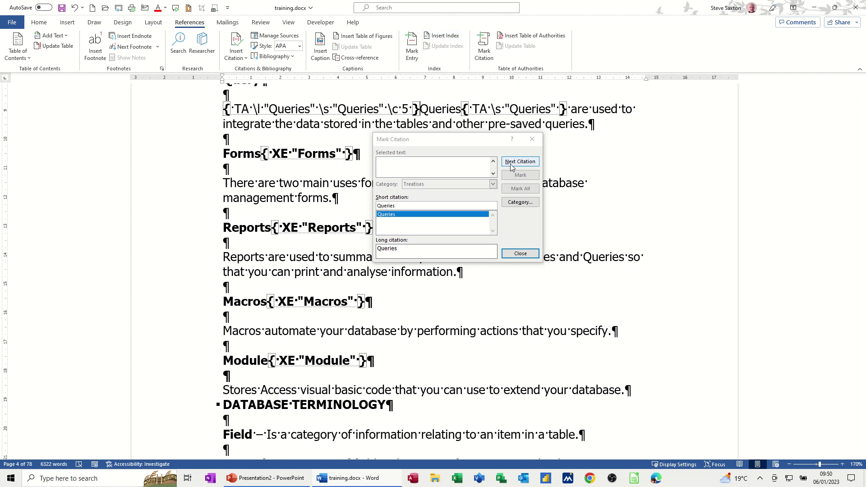
{"action": "left_click", "coordinate": [493, 185]}
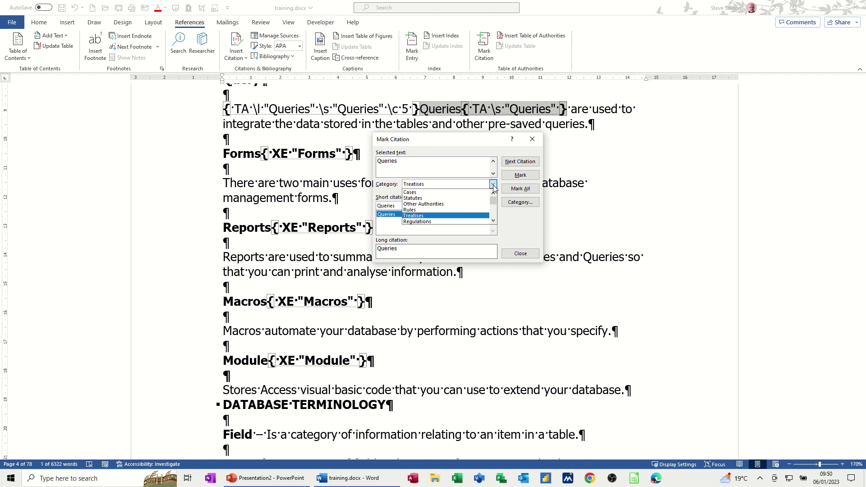
{"action": "left_click", "coordinate": [424, 199]}
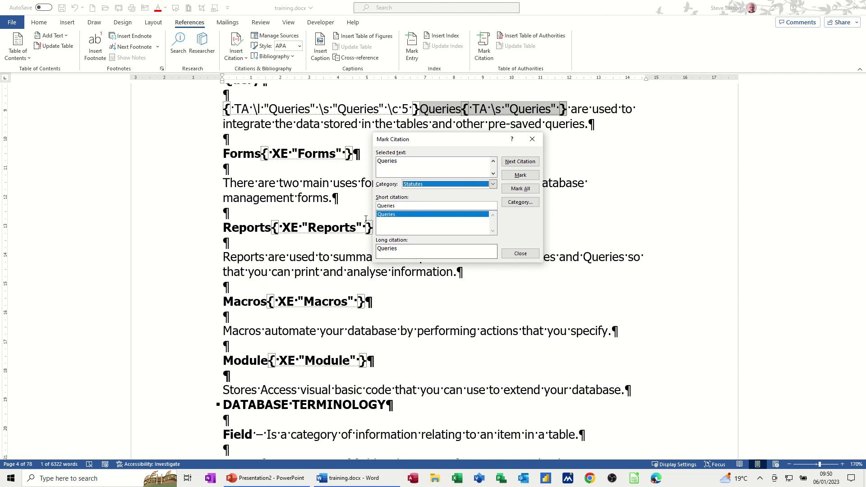
{"action": "double_click", "coordinate": [247, 200]}
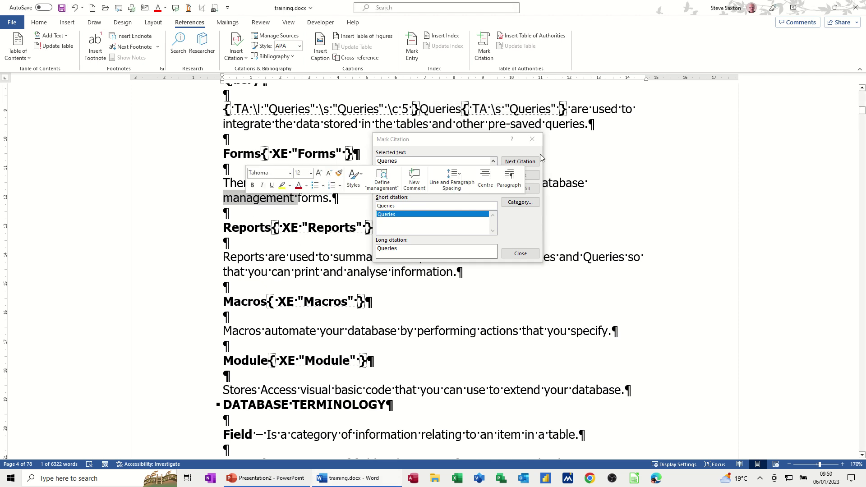
{"action": "left_click_drag", "start_coordinate": [476, 143], "coordinate": [538, 134]}
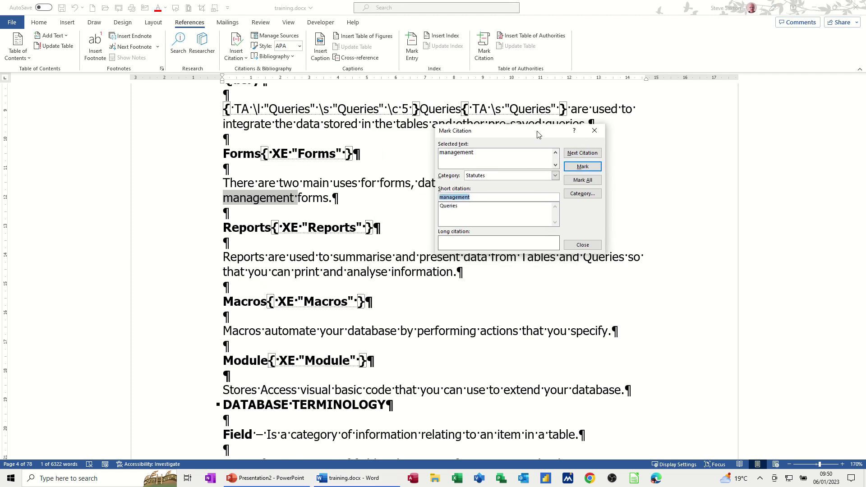
{"action": "left_click", "coordinate": [579, 167]}
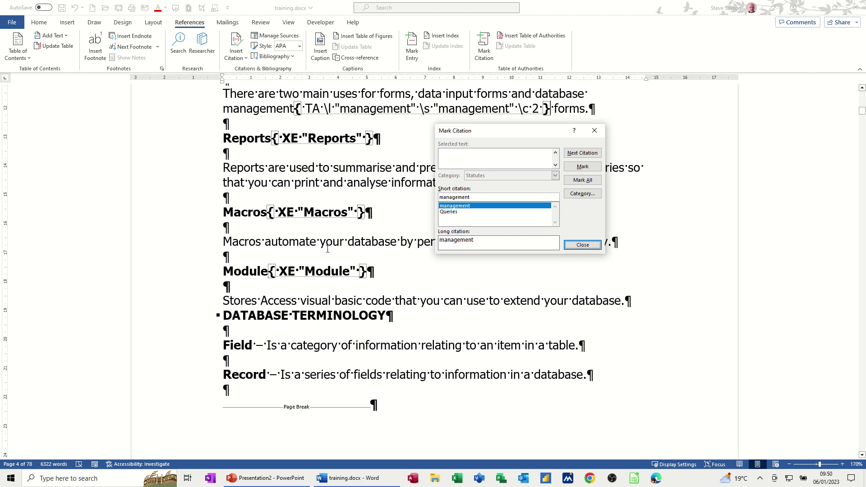
Switch the category to Other Authorities and mark 'Primary' in the Primary Key definition.
{"action": "double_click", "coordinate": [249, 244]}
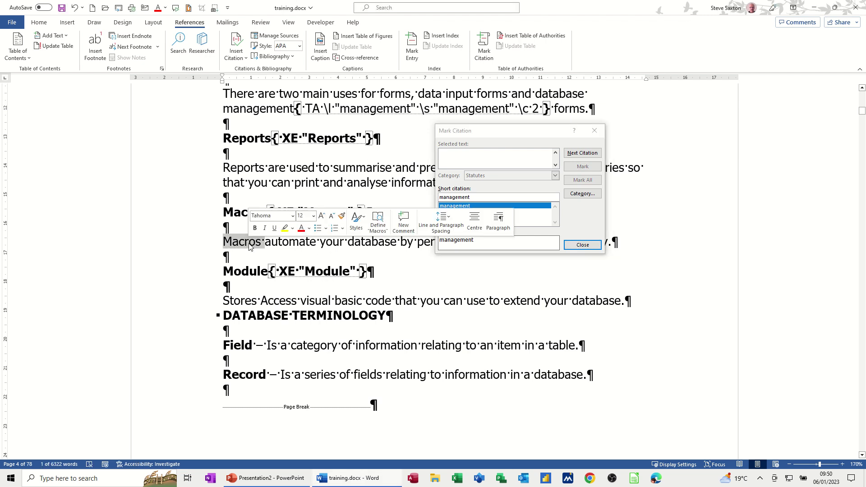
{"action": "left_click", "coordinate": [568, 154]}
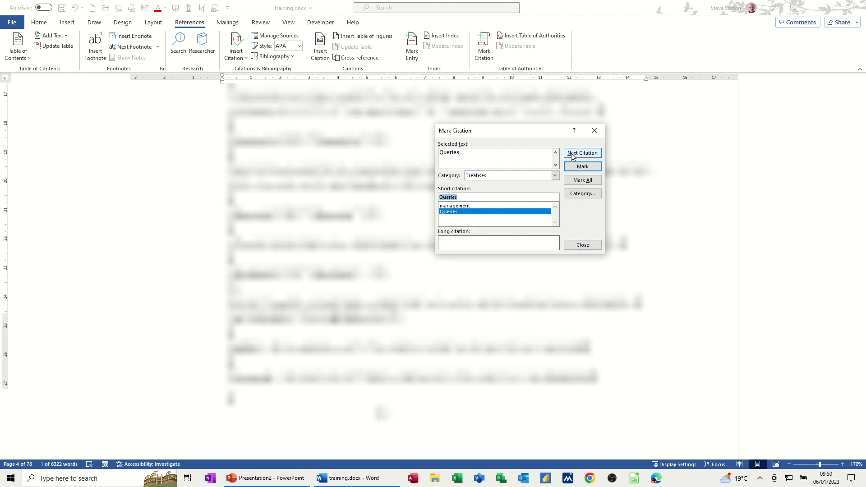
{"action": "left_click", "coordinate": [556, 177]}
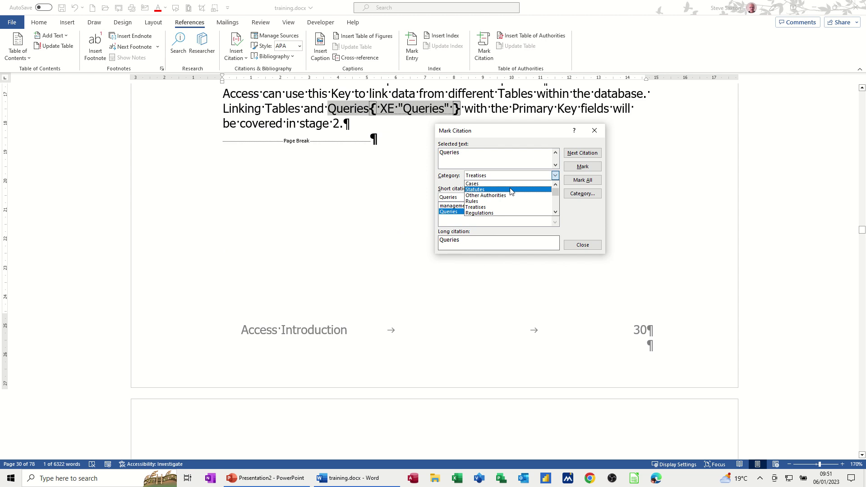
{"action": "left_click", "coordinate": [473, 195]}
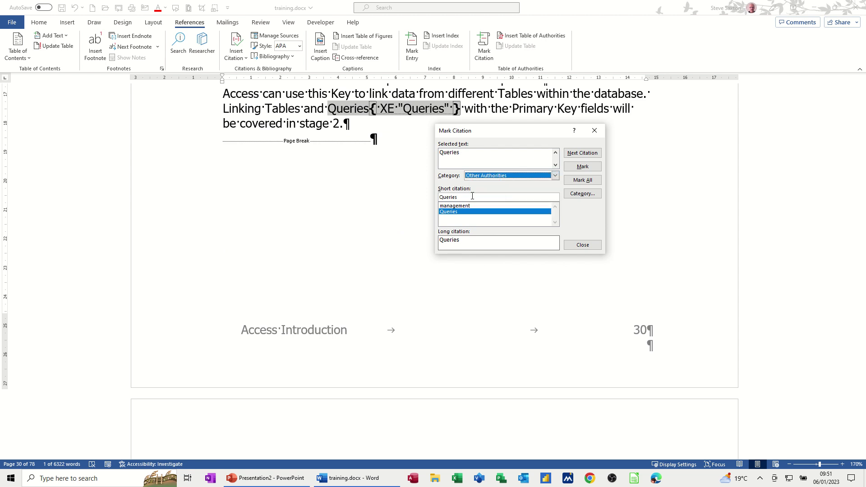
{"action": "scroll", "coordinate": [369, 188], "scroll_direction": "up", "scroll_amount": 10}
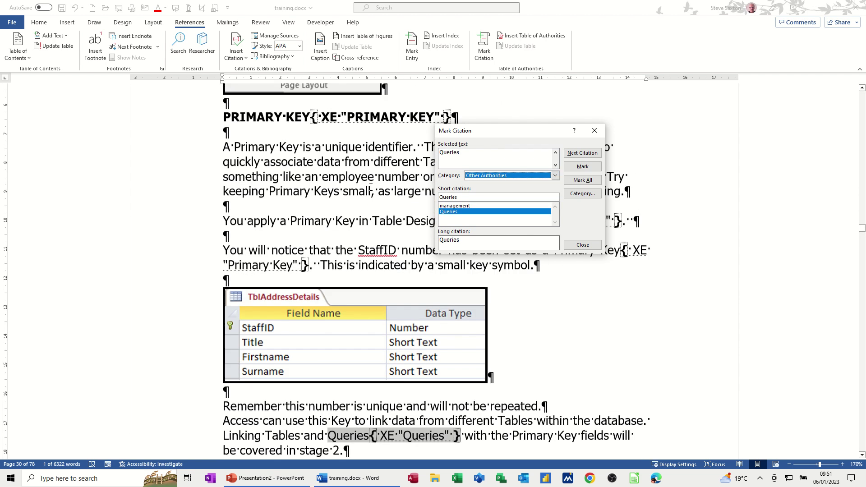
{"action": "scroll", "coordinate": [370, 187], "scroll_direction": "up", "scroll_amount": 1}
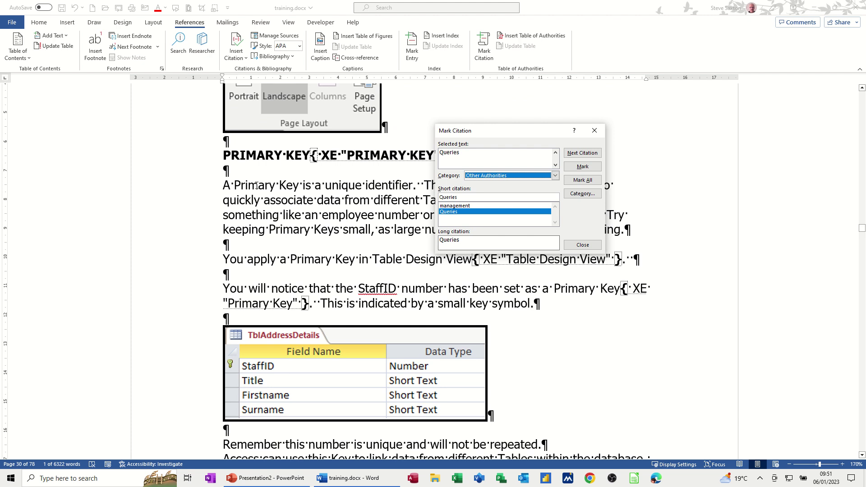
{"action": "double_click", "coordinate": [256, 185]}
{"action": "left_click", "coordinate": [503, 158]}
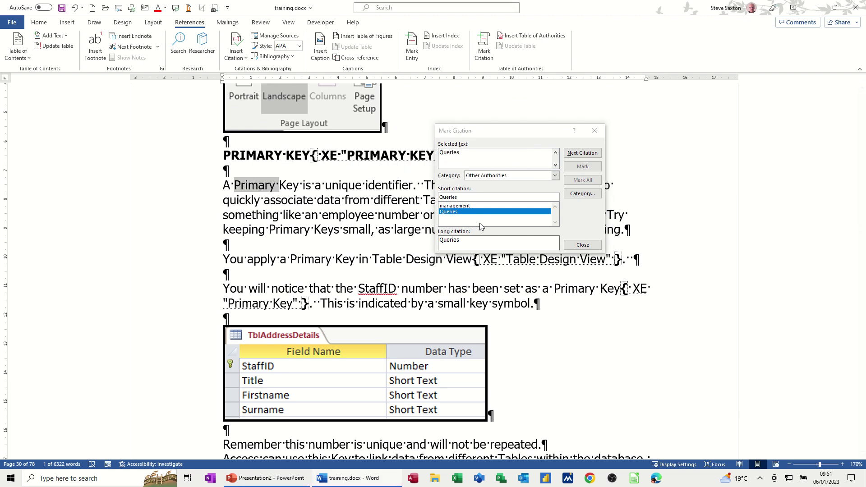
{"action": "left_click", "coordinate": [469, 156]}
{"action": "left_click", "coordinate": [576, 166]}
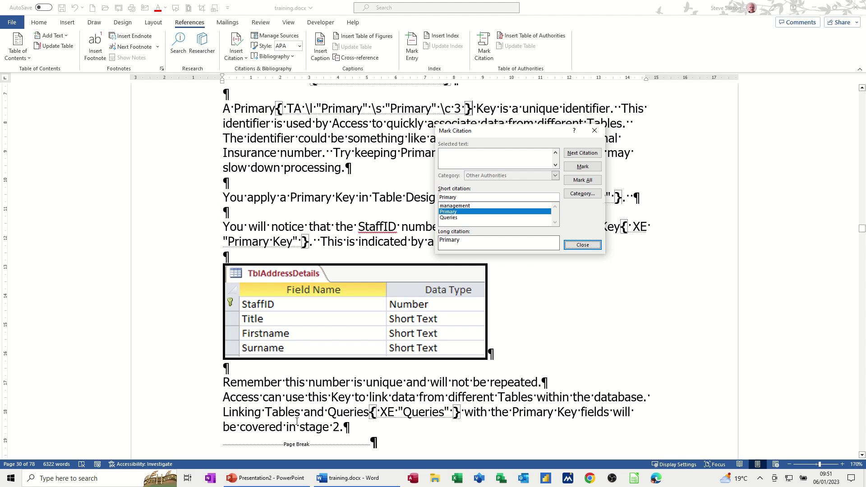
Mark 'Linking' in the stage 2 paragraph as a Cases citation and advance to the next citation.
{"action": "double_click", "coordinate": [242, 411]}
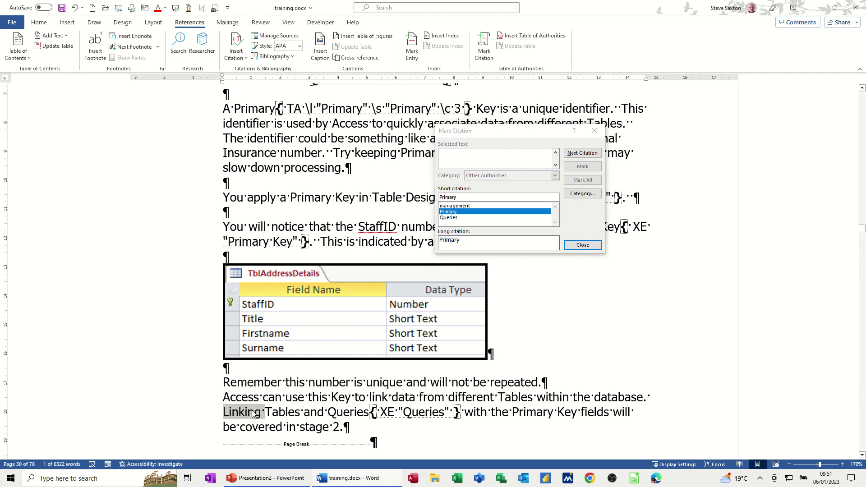
{"action": "left_click", "coordinate": [478, 158]}
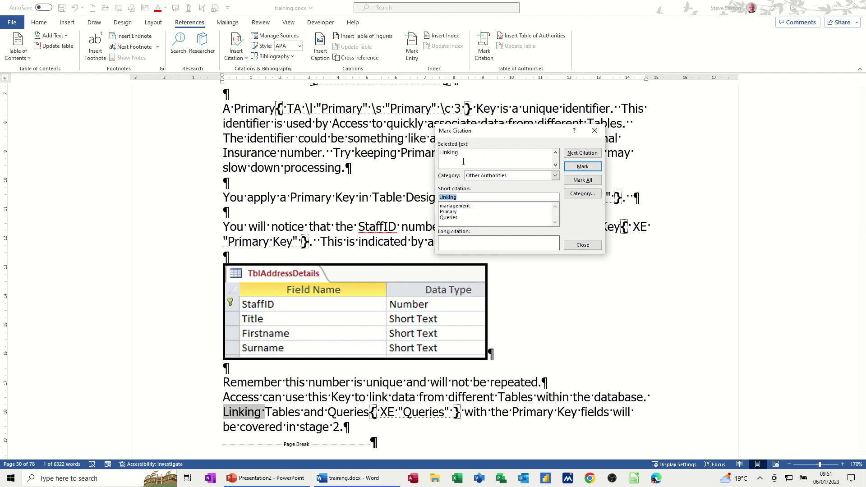
{"action": "left_click", "coordinate": [556, 177]}
{"action": "left_click", "coordinate": [530, 184]}
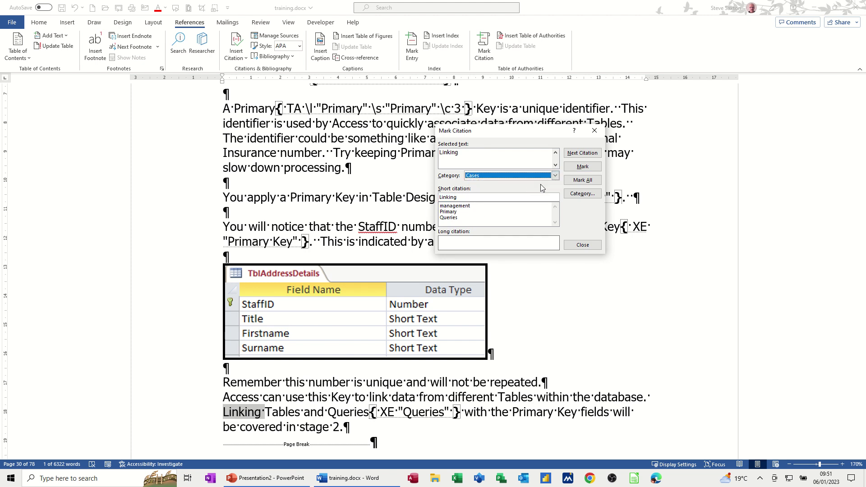
{"action": "left_click", "coordinate": [578, 169]}
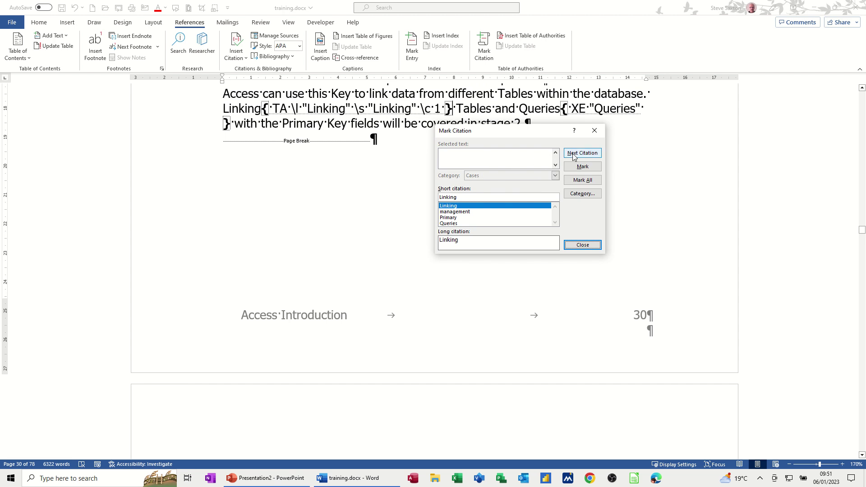
{"action": "left_click", "coordinate": [572, 154]}
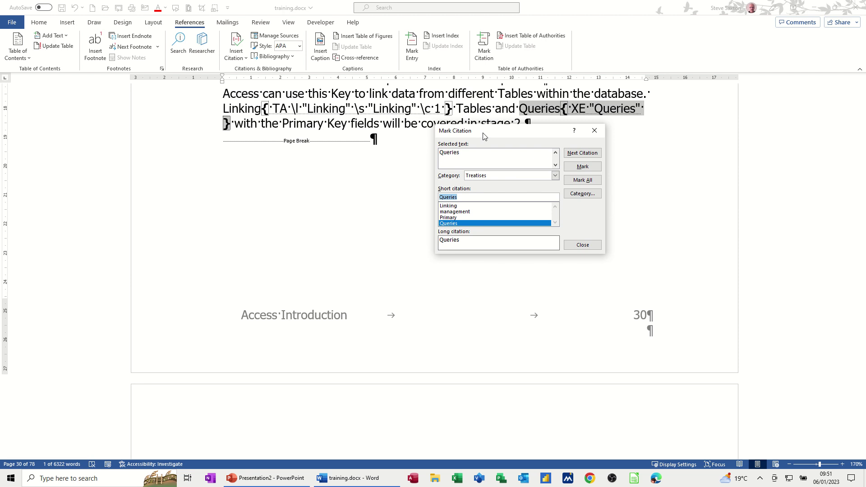
{"action": "left_click_drag", "start_coordinate": [484, 136], "coordinate": [435, 168]}
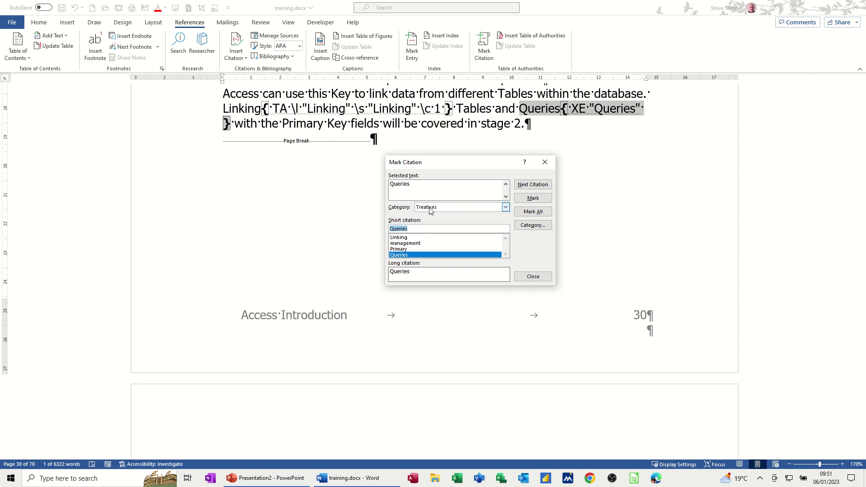
Close the Mark Citation window and turn off Show/Hide ¶ formatting marks.
{"action": "left_click", "coordinate": [526, 276]}
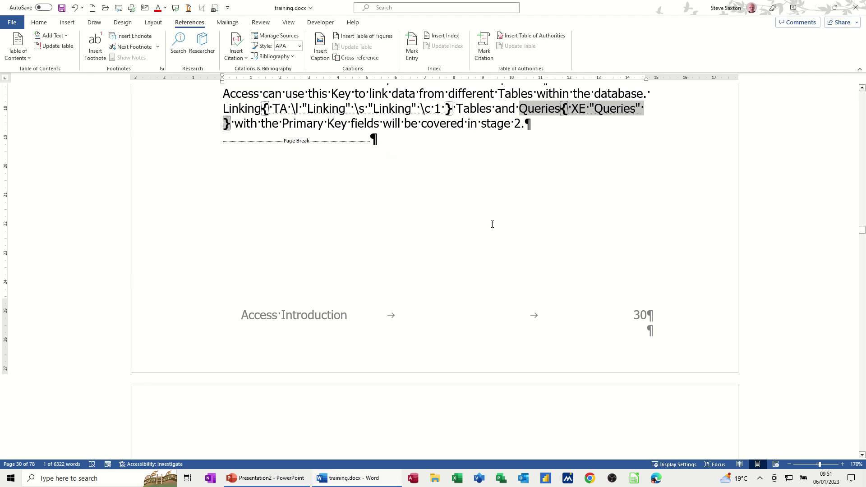
{"action": "scroll", "coordinate": [351, 178], "scroll_direction": "up", "scroll_amount": 3}
{"action": "scroll", "coordinate": [251, 195], "scroll_direction": "down", "scroll_amount": 2}
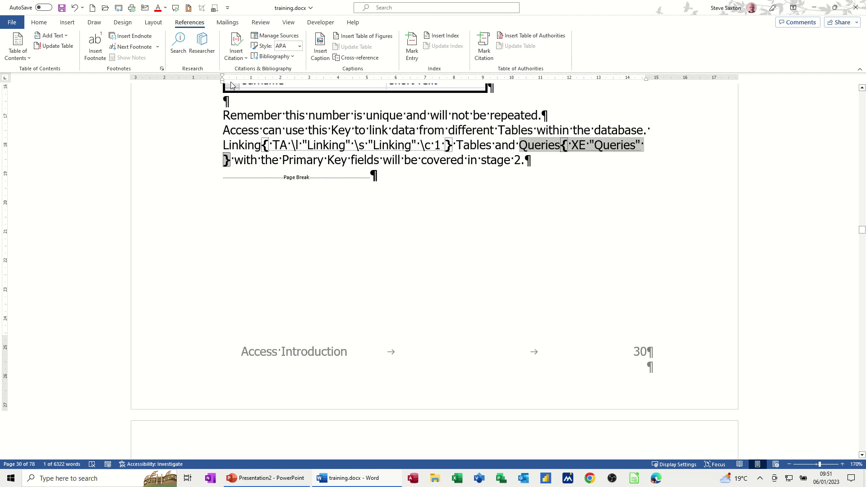
{"action": "left_click", "coordinate": [38, 22]}
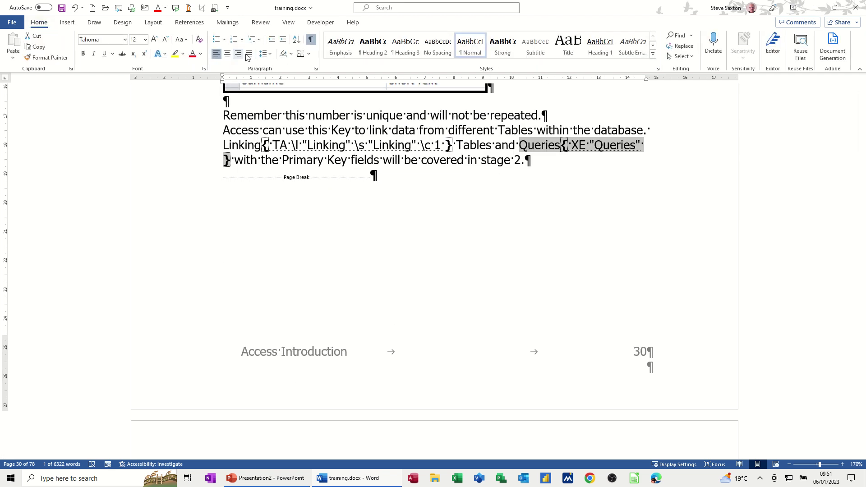
{"action": "left_click", "coordinate": [314, 41]}
{"action": "scroll", "coordinate": [318, 230], "scroll_direction": "down", "scroll_amount": 3}
{"action": "scroll", "coordinate": [317, 242], "scroll_direction": "up", "scroll_amount": 3}
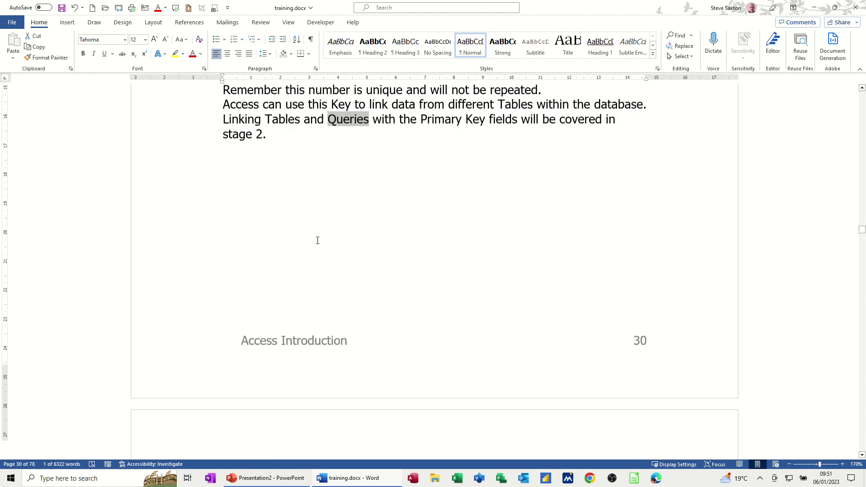
Insert a Table of Authorities after the stage 2 text, pushed onto a new page.
{"action": "left_click", "coordinate": [271, 220]}
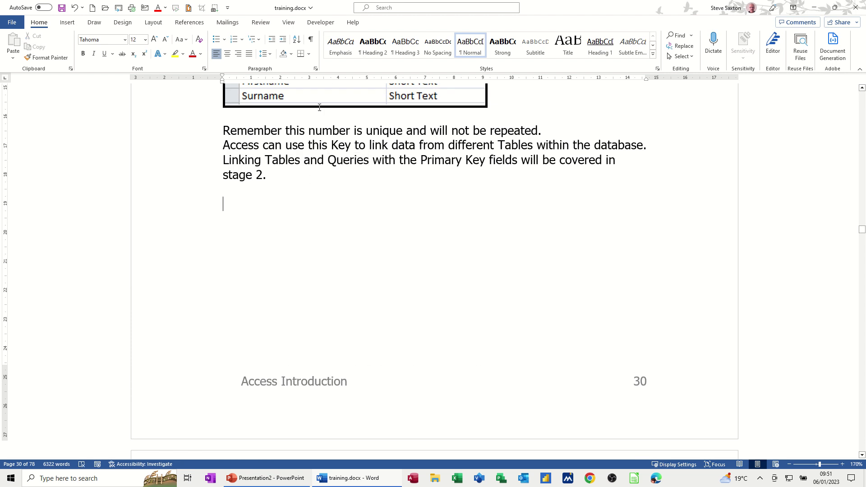
{"action": "left_click", "coordinate": [192, 22]}
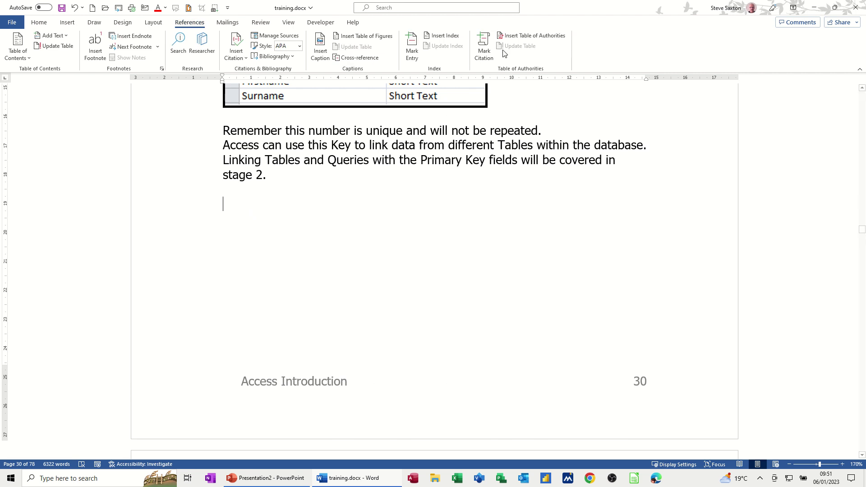
{"action": "left_click", "coordinate": [532, 36]}
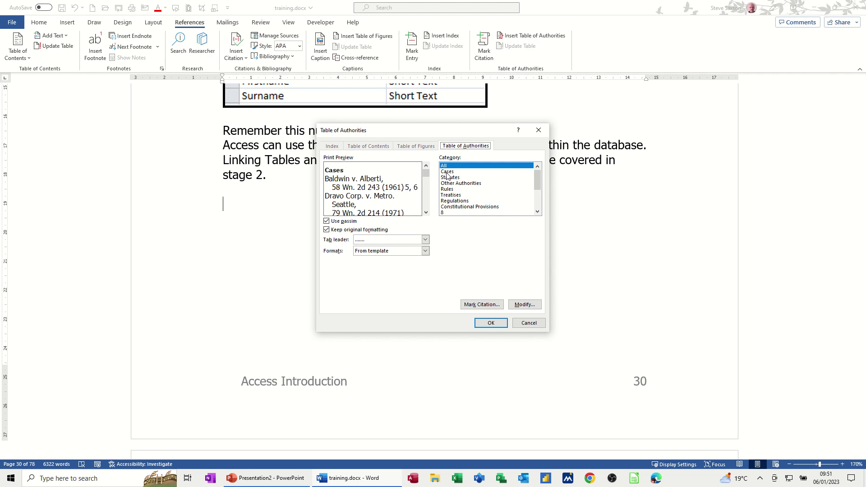
{"action": "left_click", "coordinate": [489, 324]}
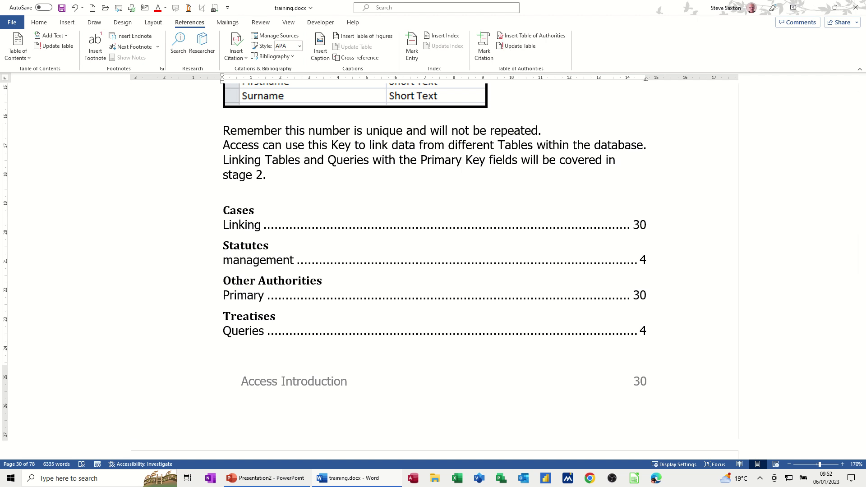
{"action": "key", "text": "ctrl+Return"}
Insert the built-in Bibliography below the Table of Authorities, listing both Saxton sources.
{"action": "scroll", "coordinate": [761, 264], "scroll_direction": "down", "scroll_amount": 5}
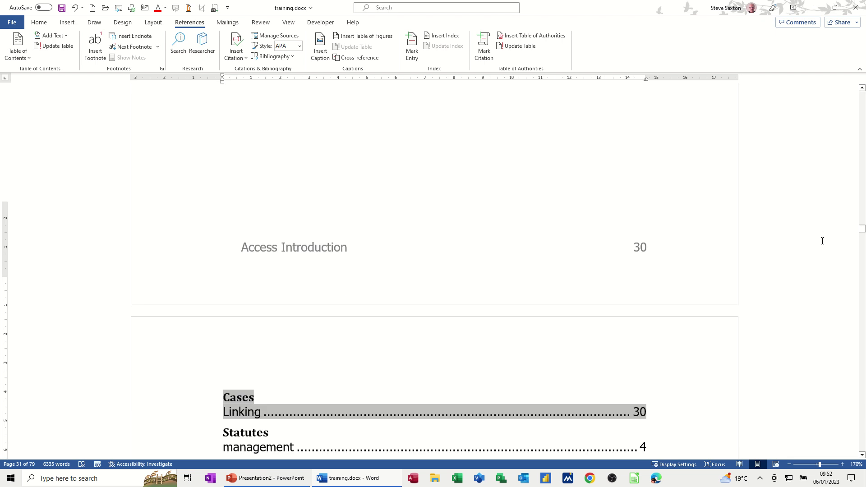
{"action": "left_click", "coordinate": [276, 348]}
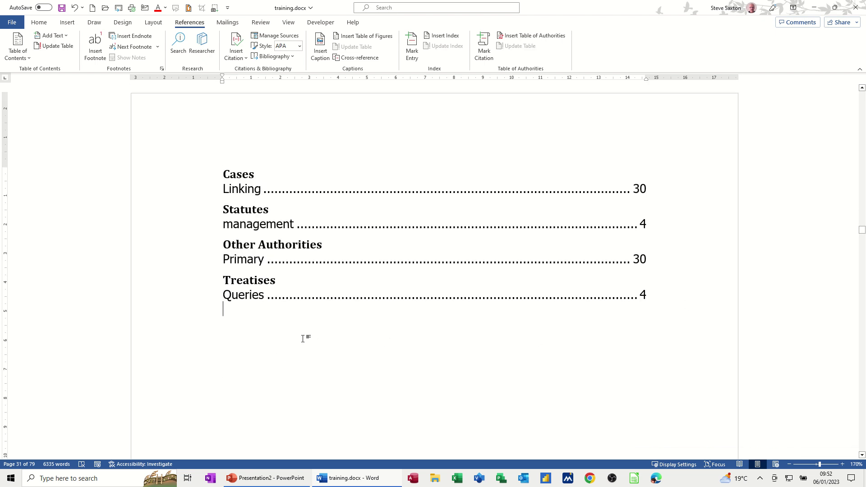
{"action": "left_click", "coordinate": [274, 55]}
{"action": "left_click", "coordinate": [280, 98]}
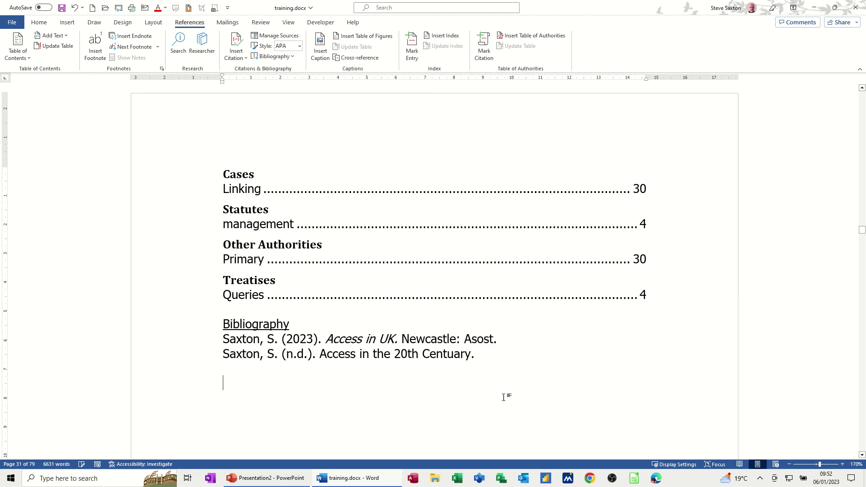
{"action": "left_click", "coordinate": [288, 361]}
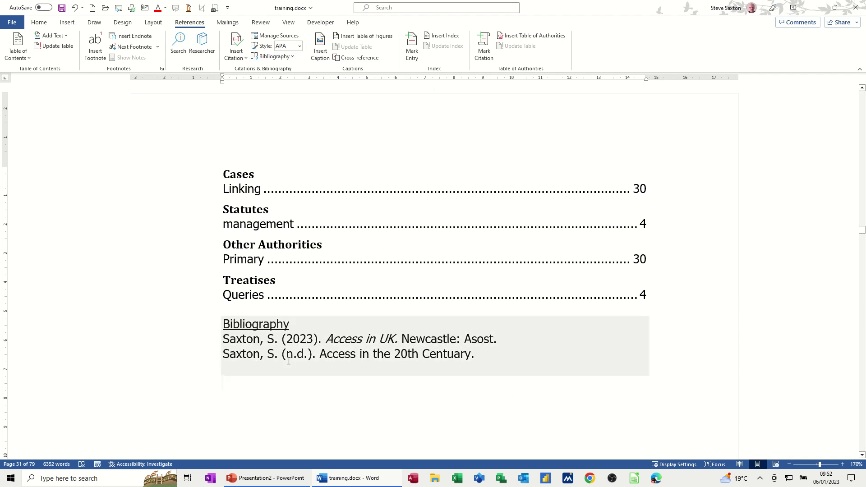